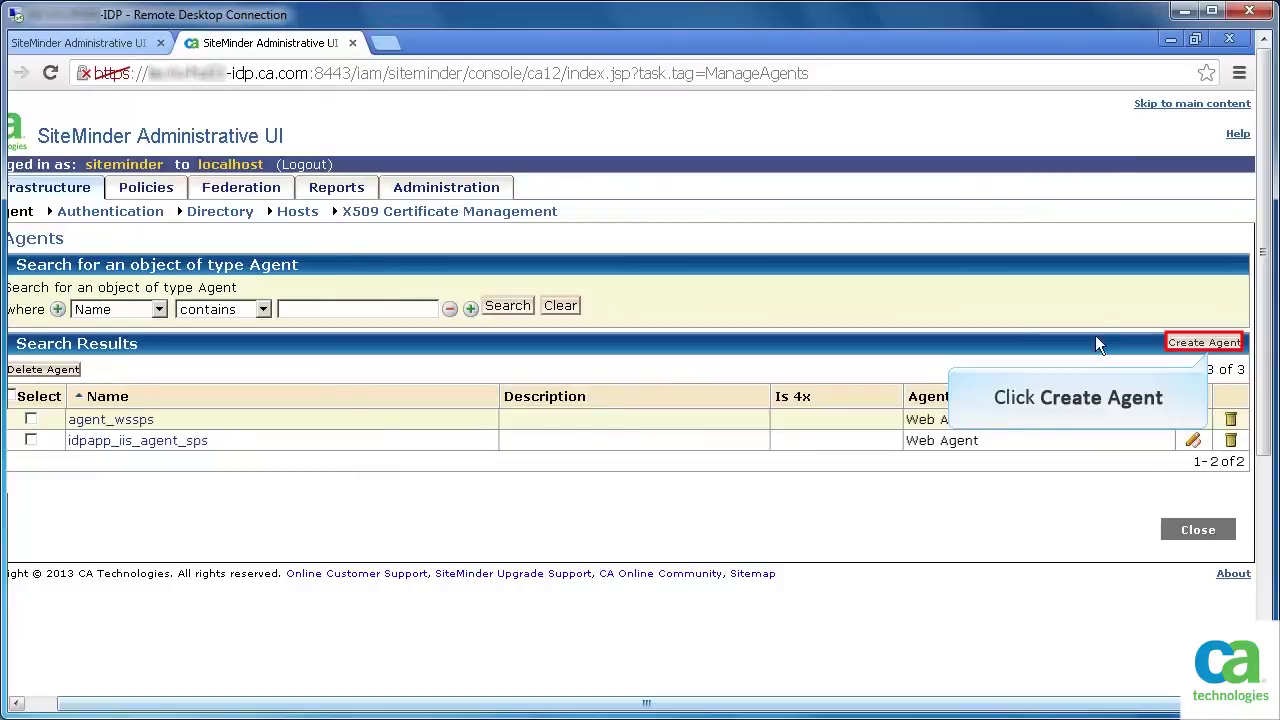
Create a new Web Agent object agent_sps with the description 'IDP site'.
{"action": "left_click", "coordinate": [1222, 344]}
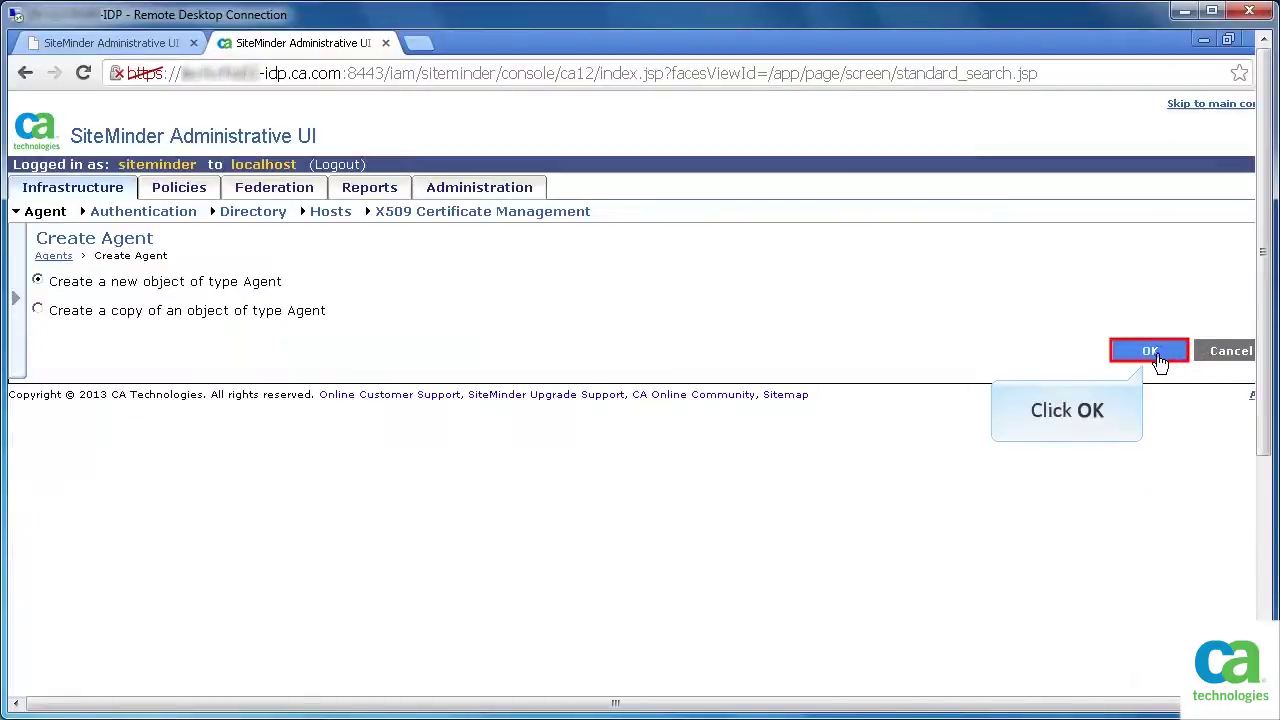
{"action": "left_click", "coordinate": [1150, 350]}
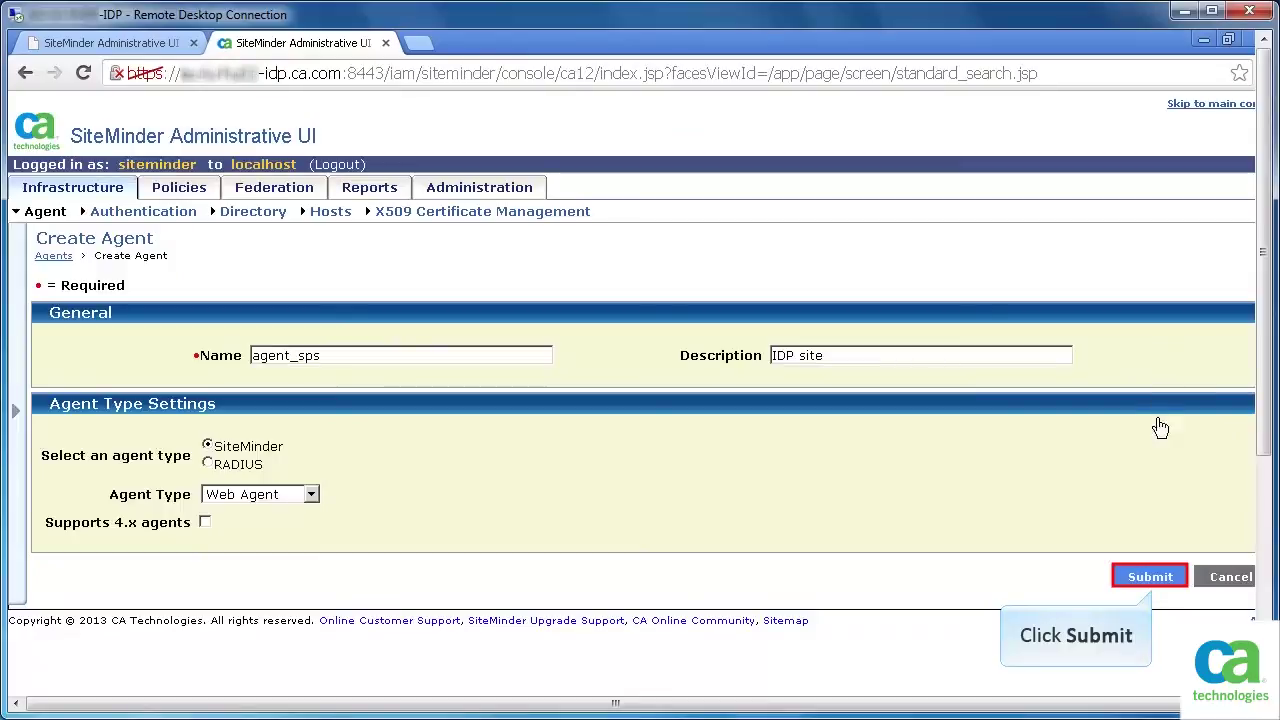
{"action": "left_click", "coordinate": [1155, 580]}
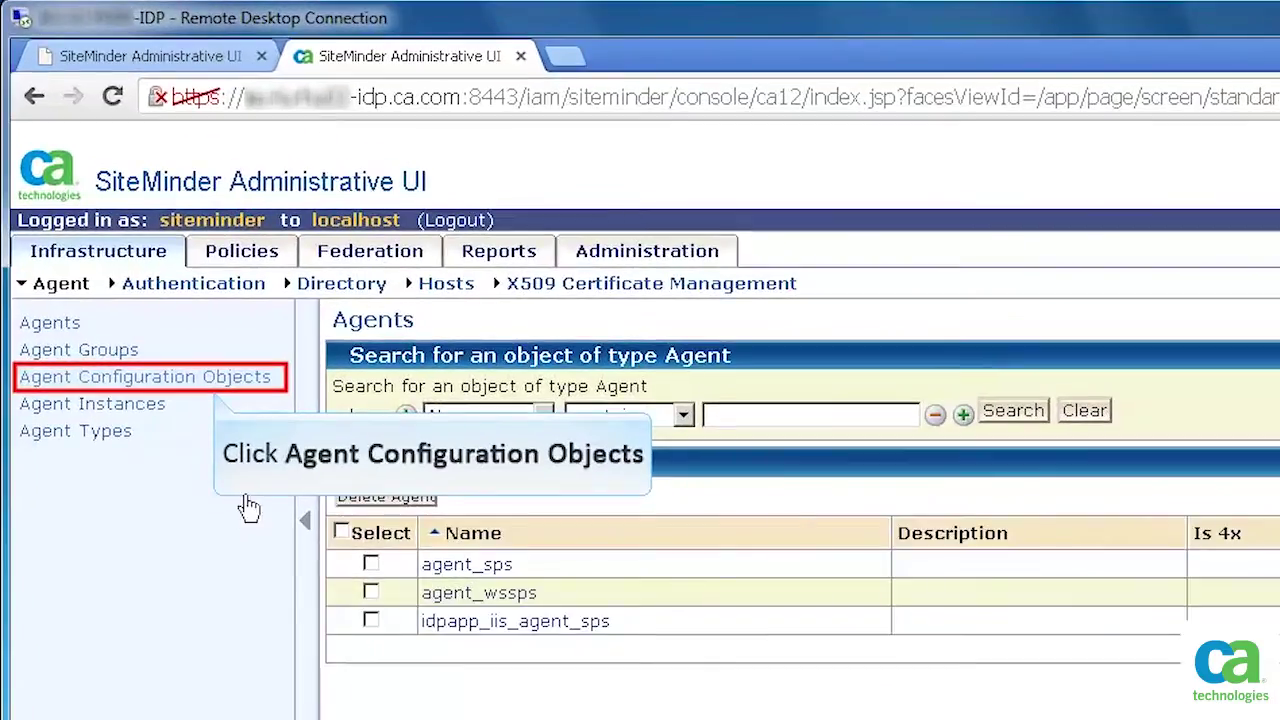
Copy ApacheDefaultSettings into a new agent configuration object aco.idp with DefaultAgentName agent_sps.
{"action": "left_click", "coordinate": [263, 390]}
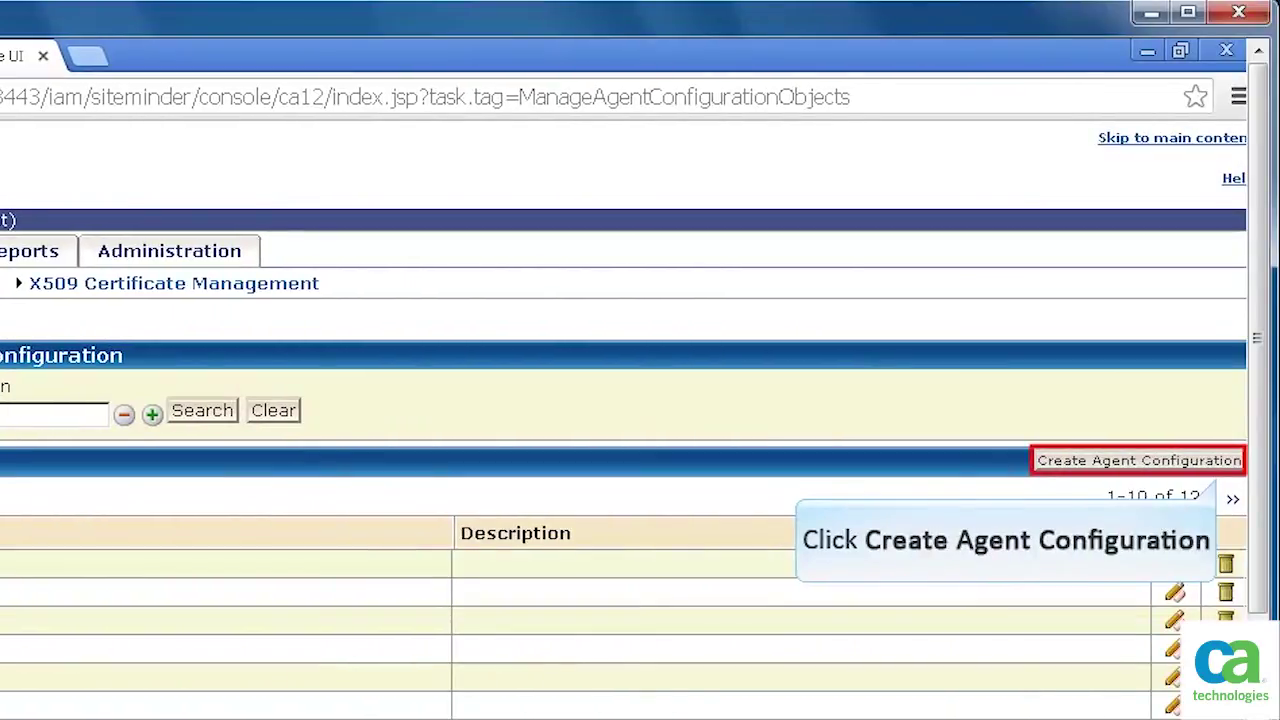
{"action": "left_click", "coordinate": [1110, 463]}
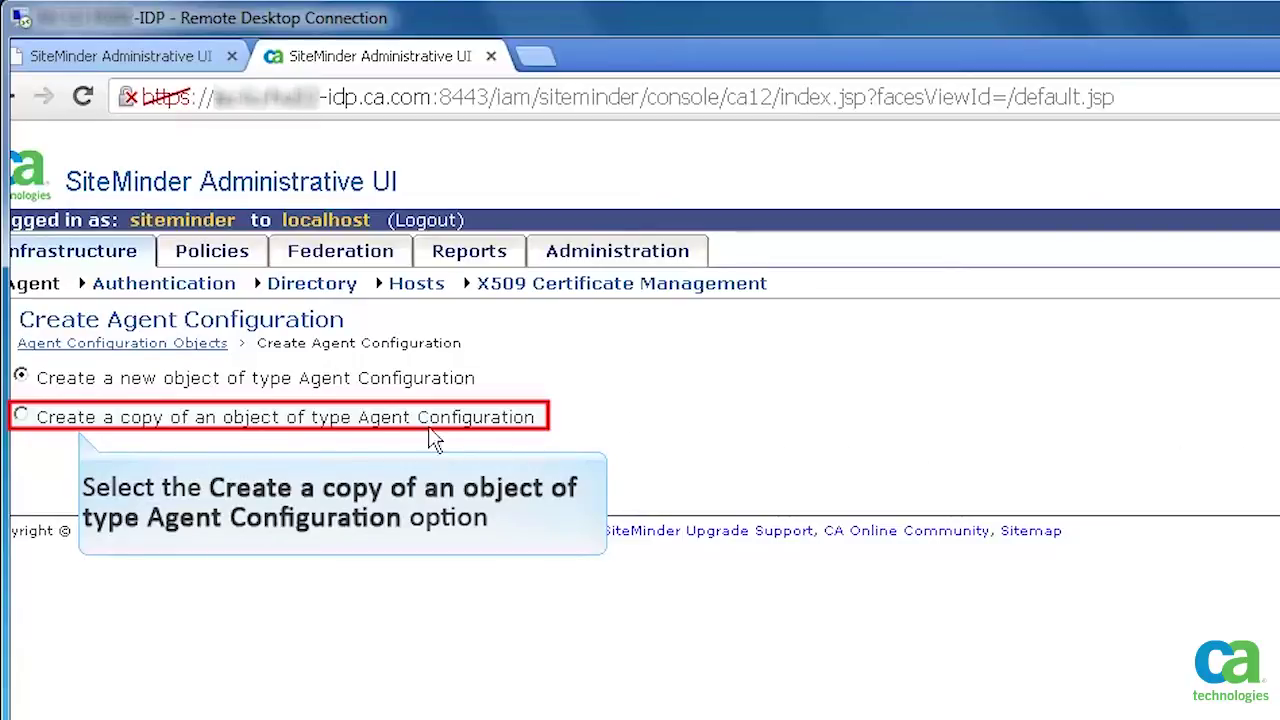
{"action": "left_click", "coordinate": [21, 417]}
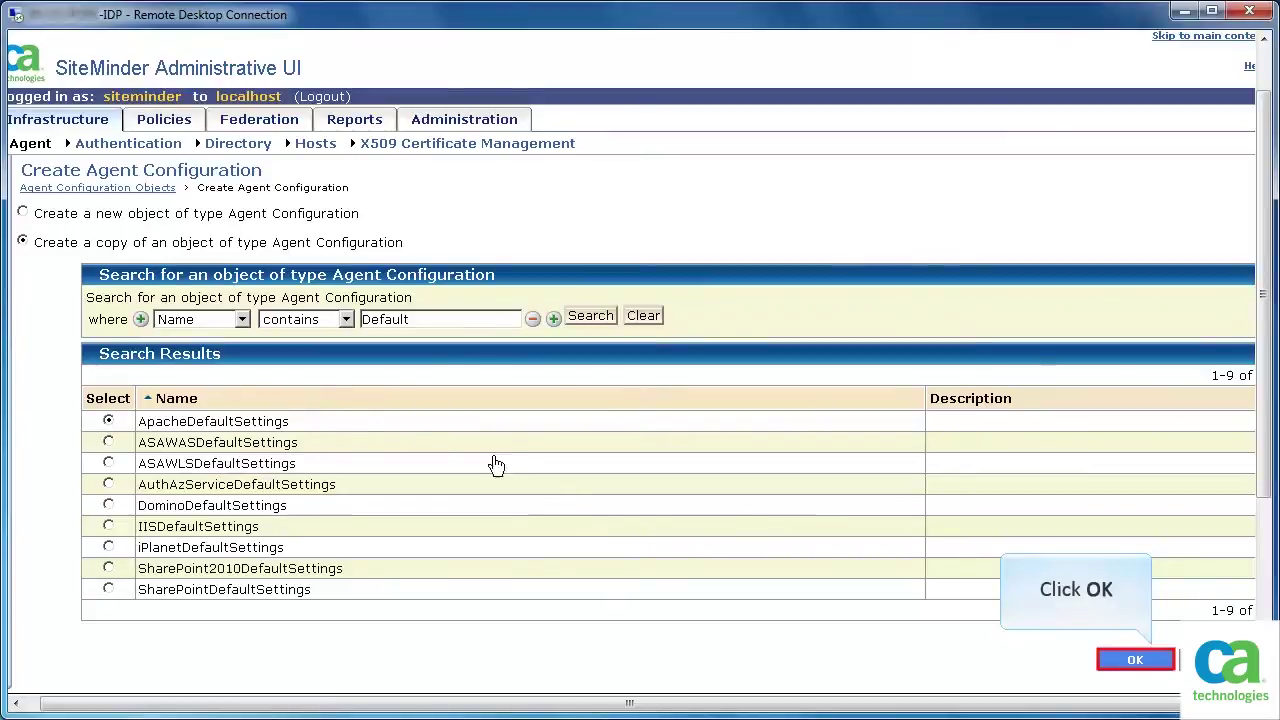
{"action": "left_click", "coordinate": [1135, 659]}
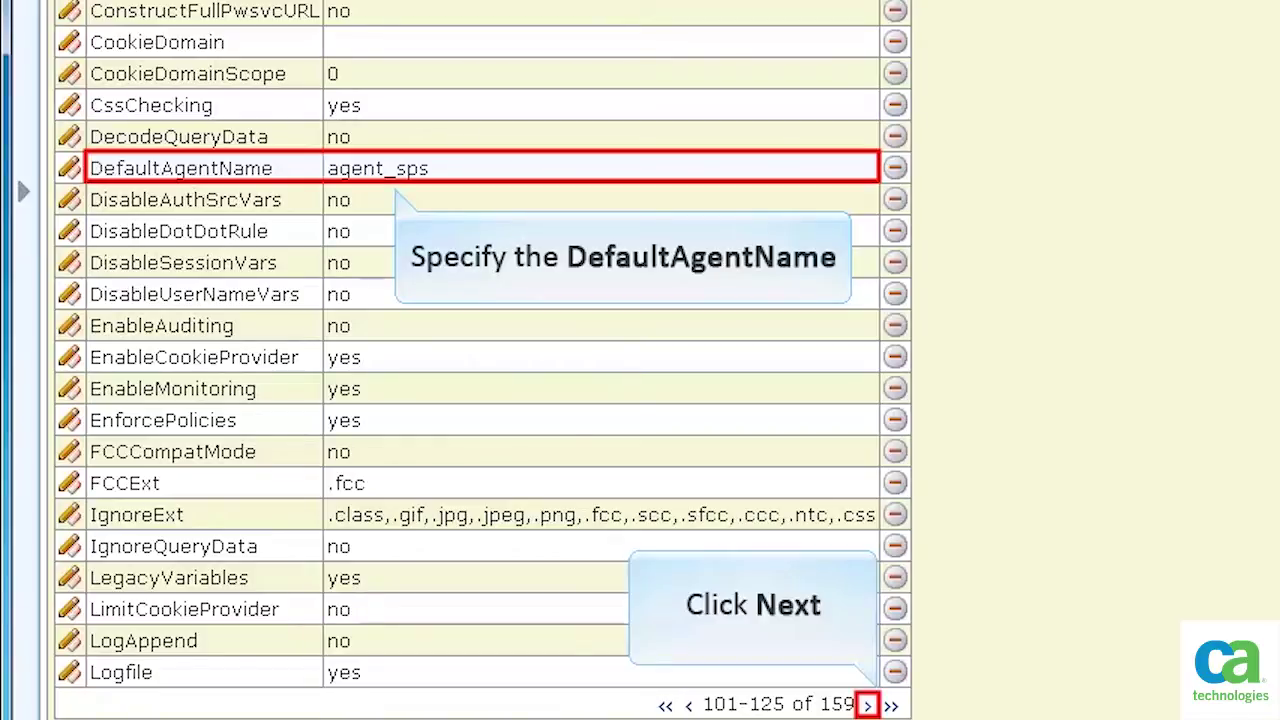
{"action": "left_click", "coordinate": [870, 706]}
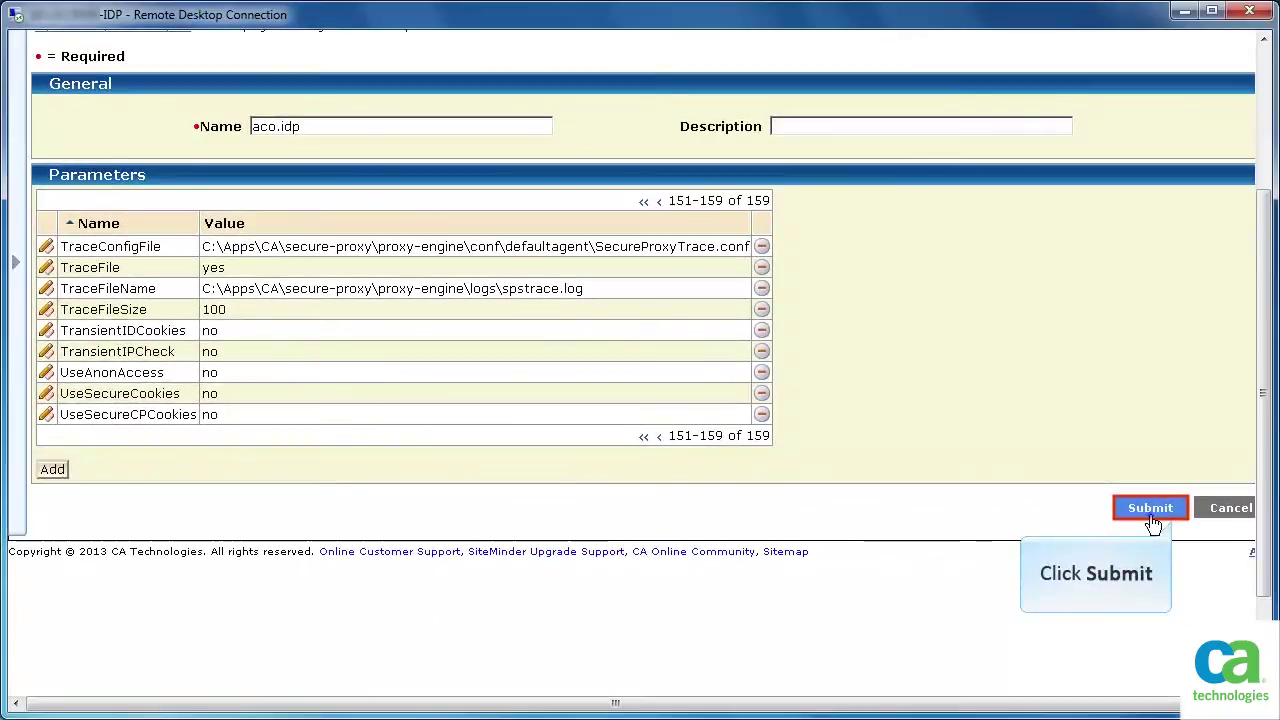
{"action": "left_click", "coordinate": [1149, 506]}
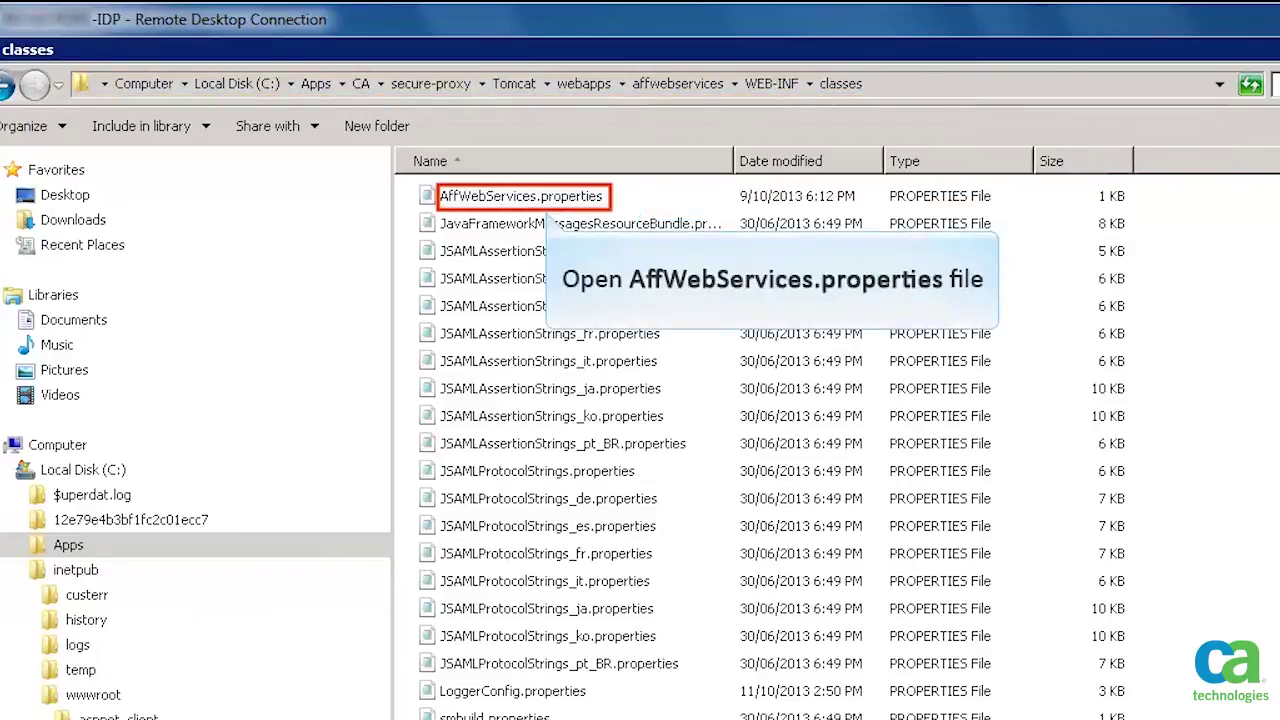
Open AffWebServices.properties from the secure-proxy affwebservices WEB-INF\classes folder in Notepad.
{"action": "double_click", "coordinate": [568, 197]}
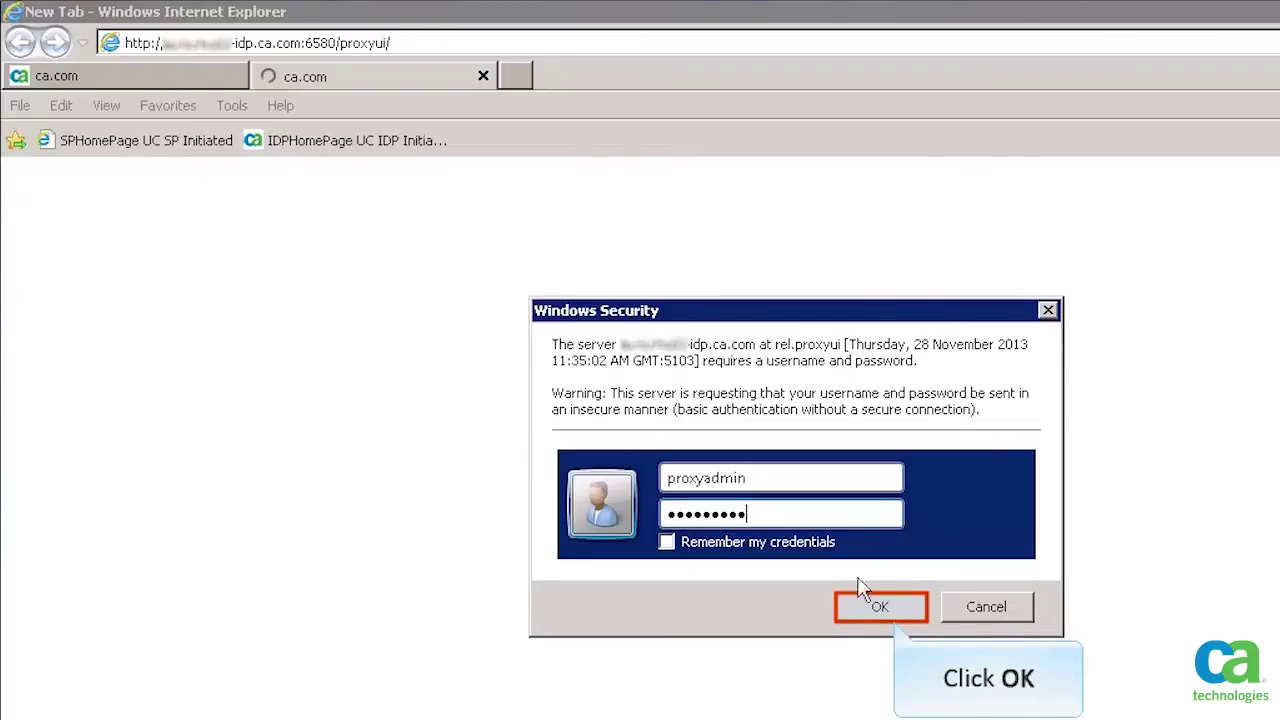
Sign in with the proxy admin credentials to reach Proxy Rules Configuration.
{"action": "left_click", "coordinate": [912, 618]}
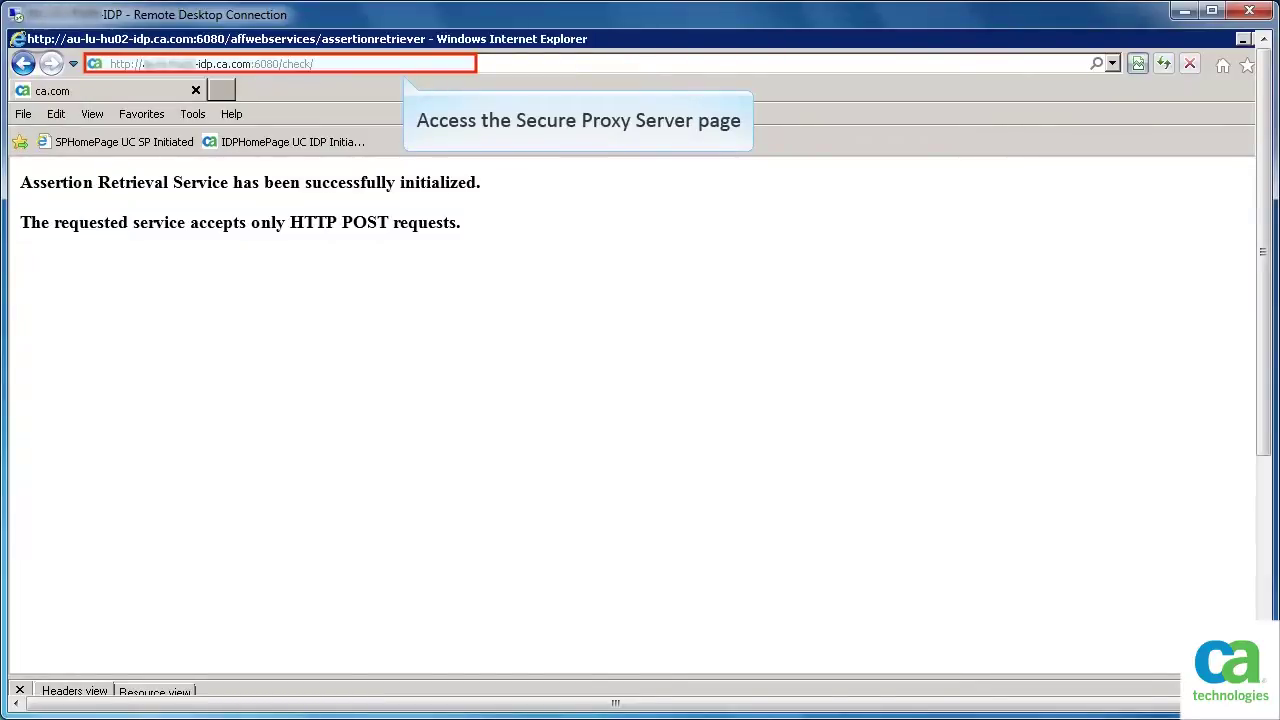
Load the server's :6080/check/ page to verify the Assertion Retrieval Service initialized.
{"action": "key", "text": "Return"}
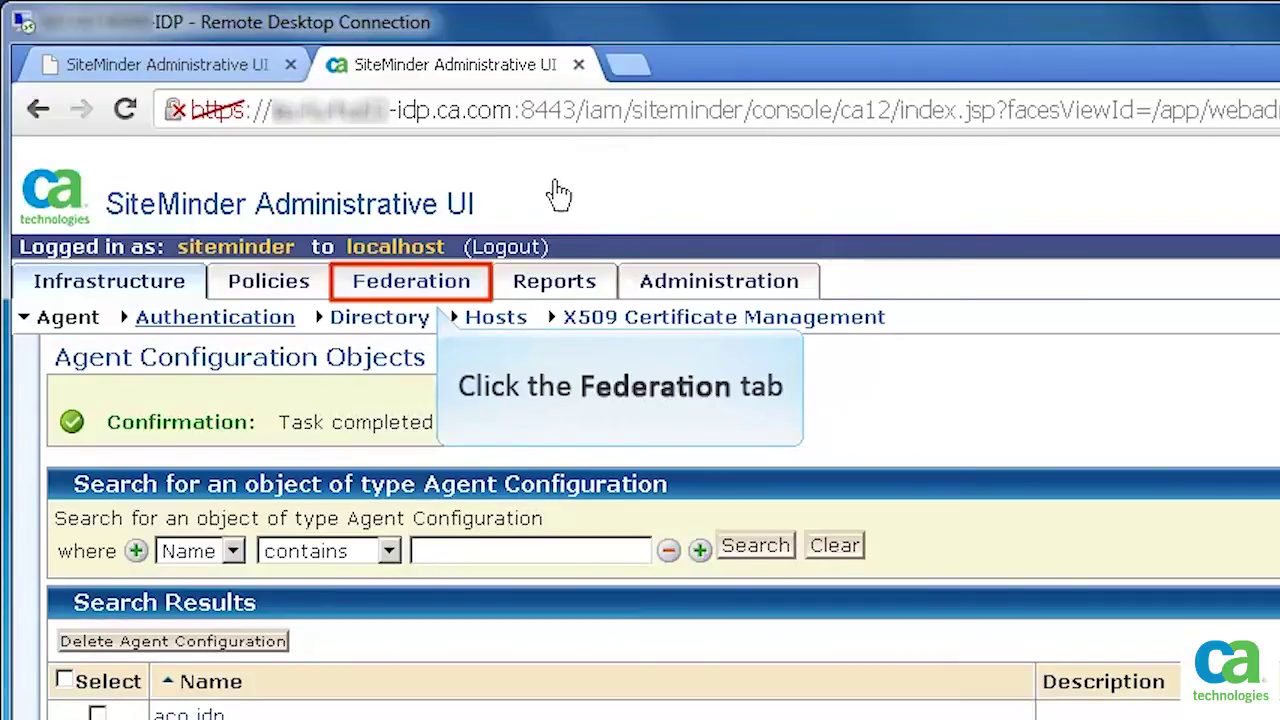
Create local SAML2 IDP entity myidp_name (Entity ID myidp) with Unspecified and Email Address name IDs.
{"action": "left_click", "coordinate": [458, 293]}
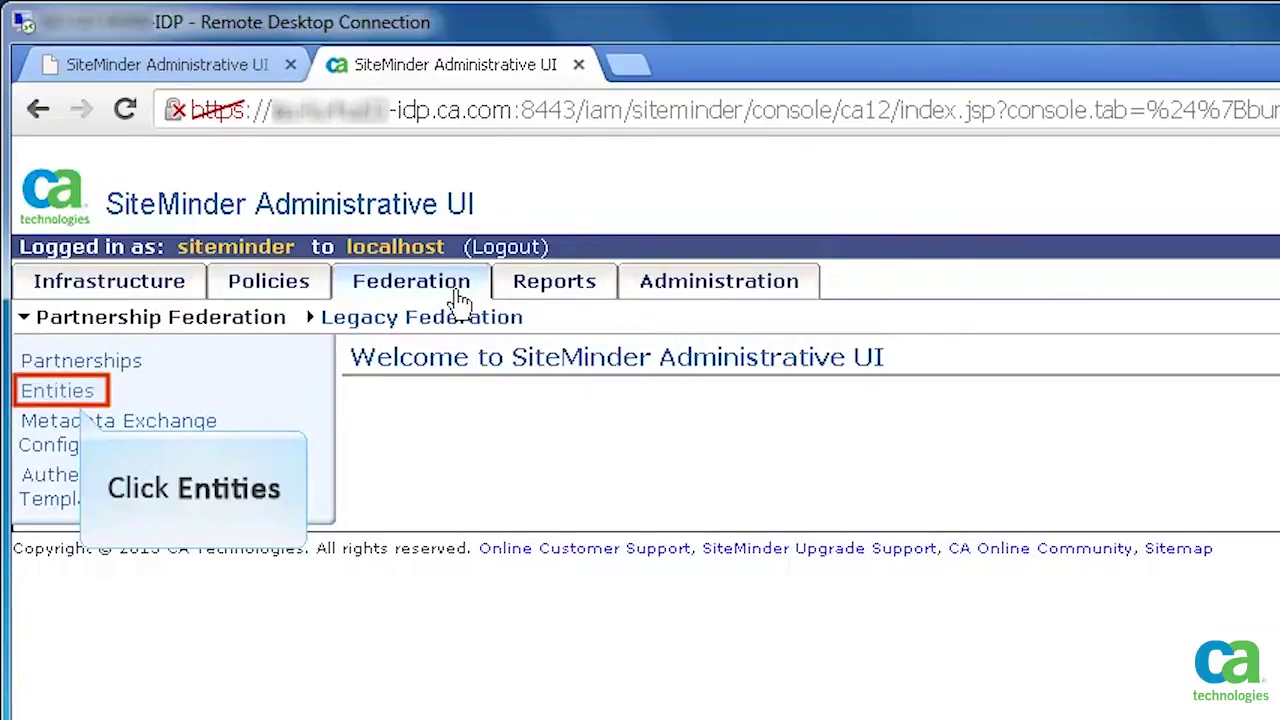
{"action": "left_click", "coordinate": [74, 406]}
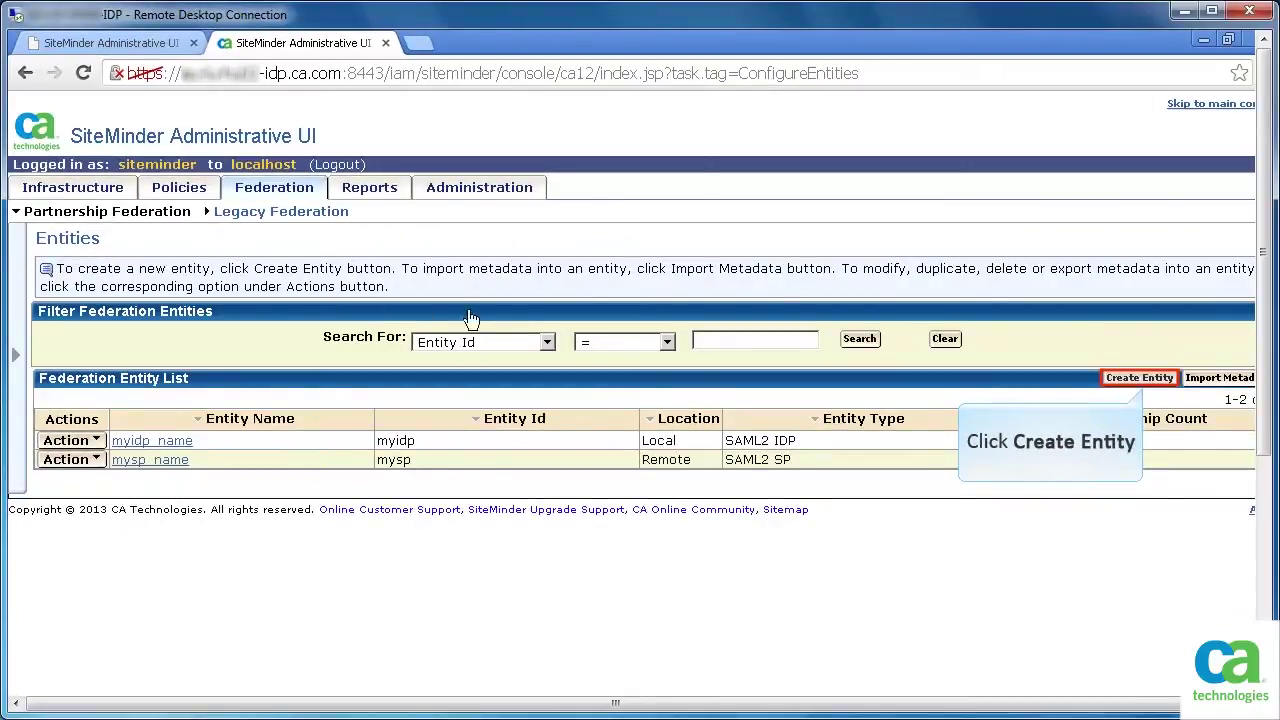
{"action": "left_click", "coordinate": [1163, 382]}
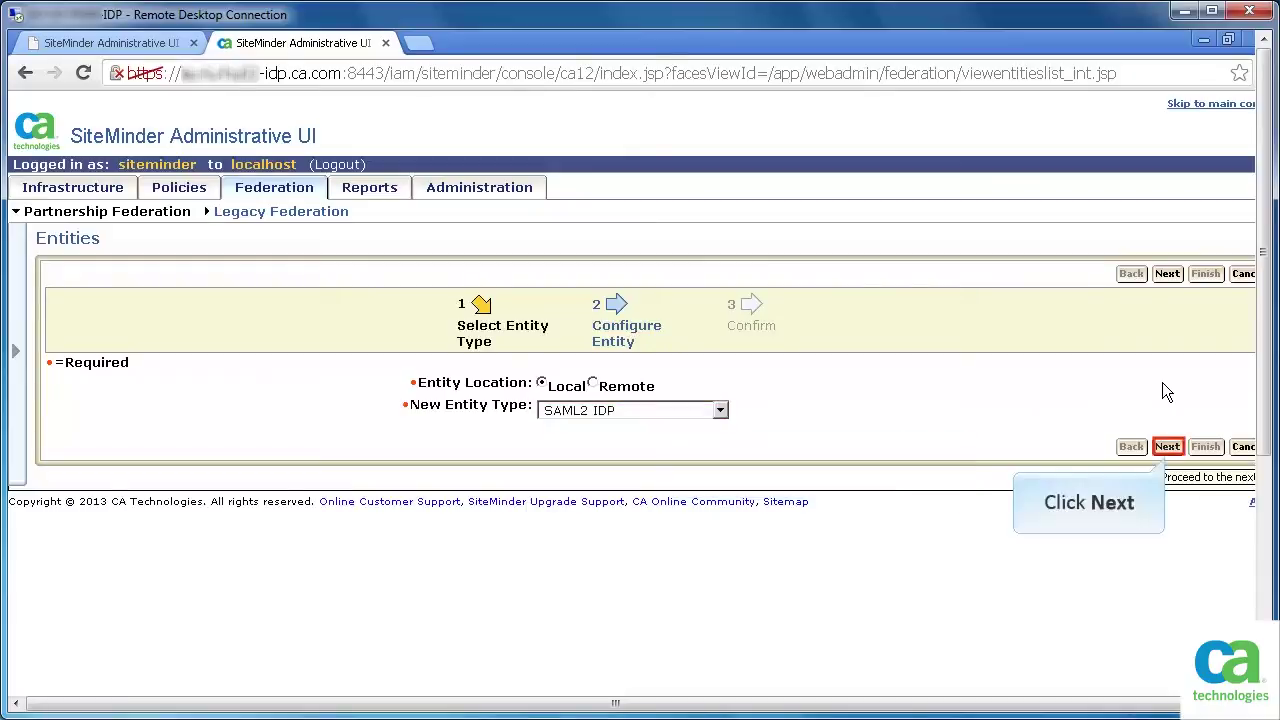
{"action": "left_click", "coordinate": [1167, 447]}
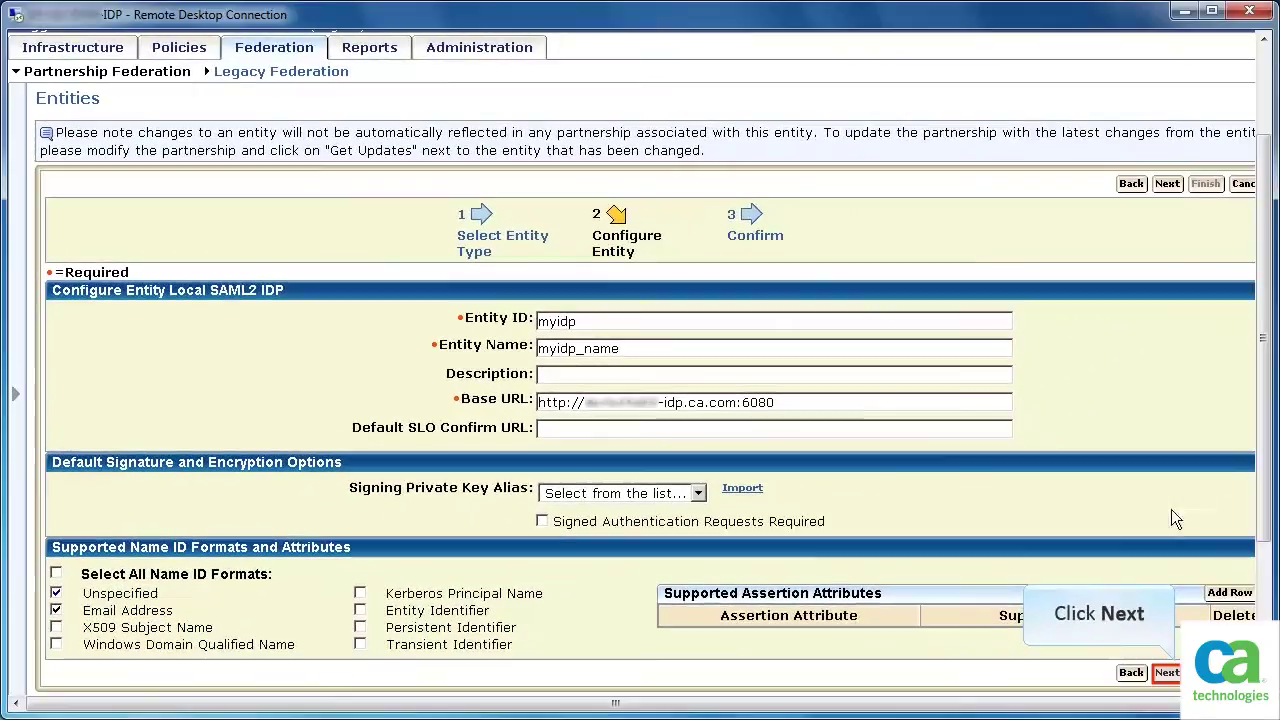
{"action": "left_click", "coordinate": [1167, 674]}
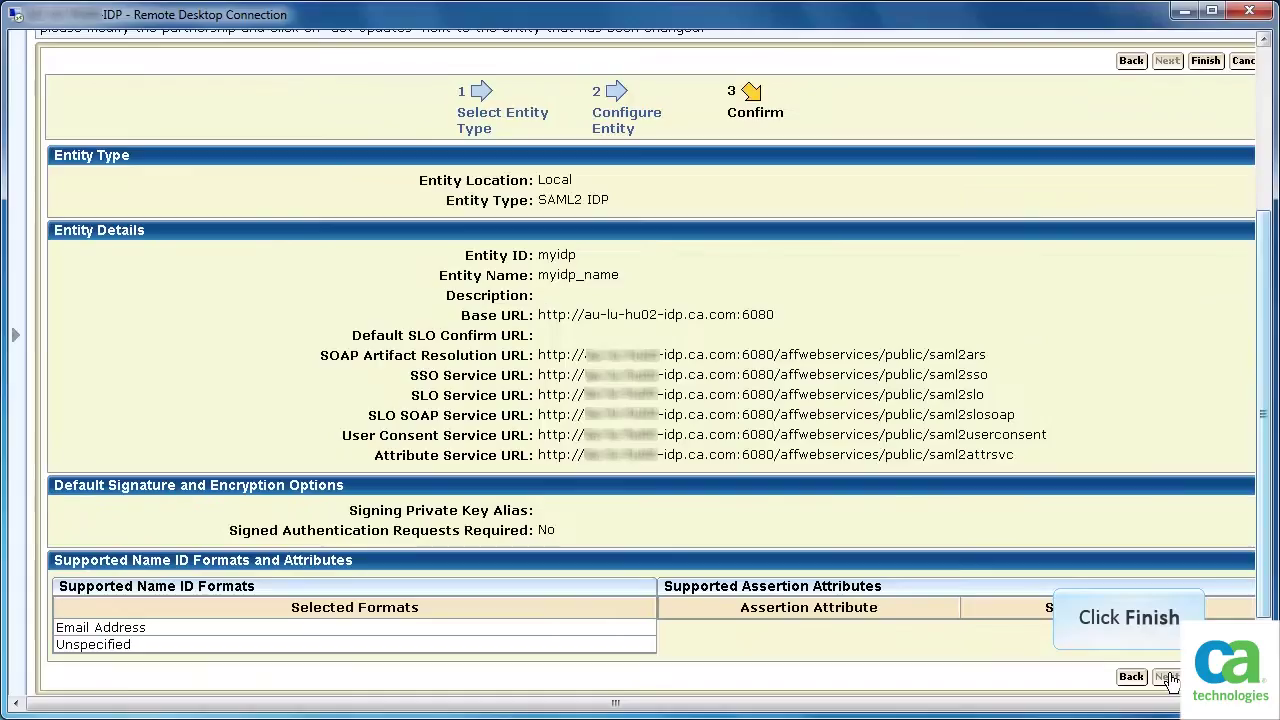
{"action": "left_click", "coordinate": [1205, 677]}
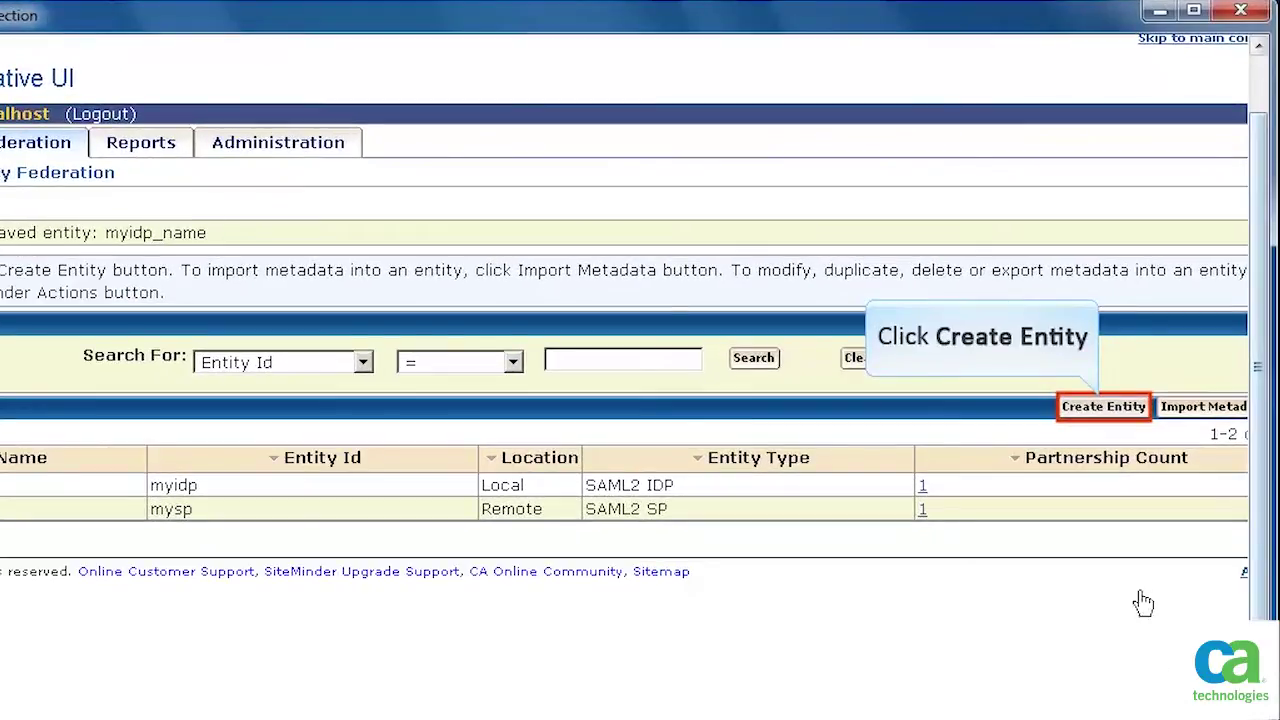
Create remote SAML2 SP entity mysp_name (Entity ID mysp) with its service URLs.
{"action": "left_click", "coordinate": [1100, 410]}
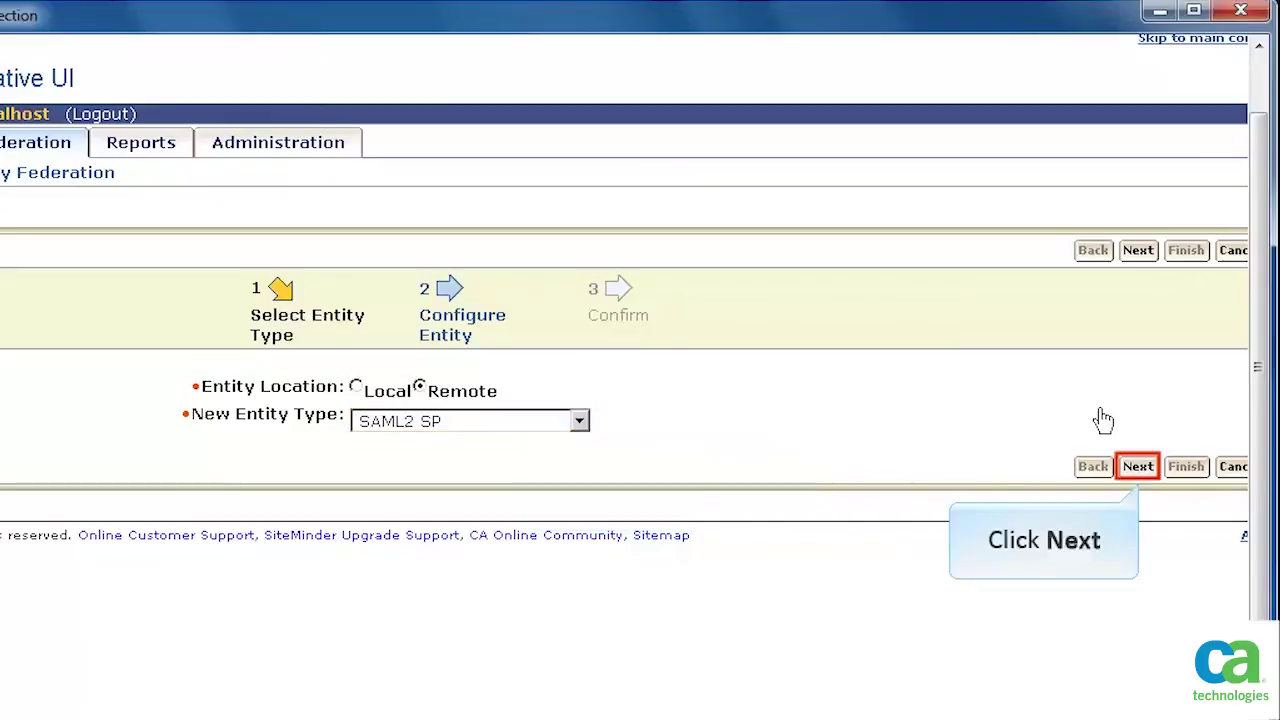
{"action": "left_click", "coordinate": [1138, 467]}
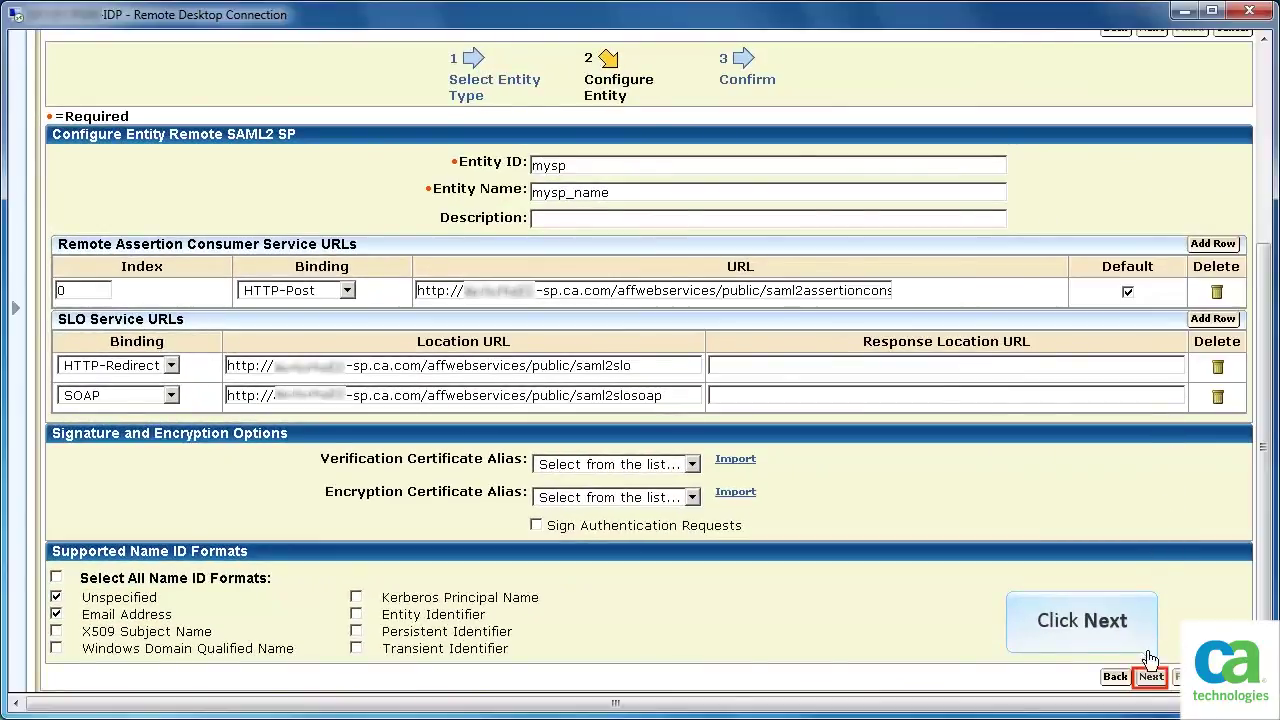
{"action": "left_click", "coordinate": [1150, 677]}
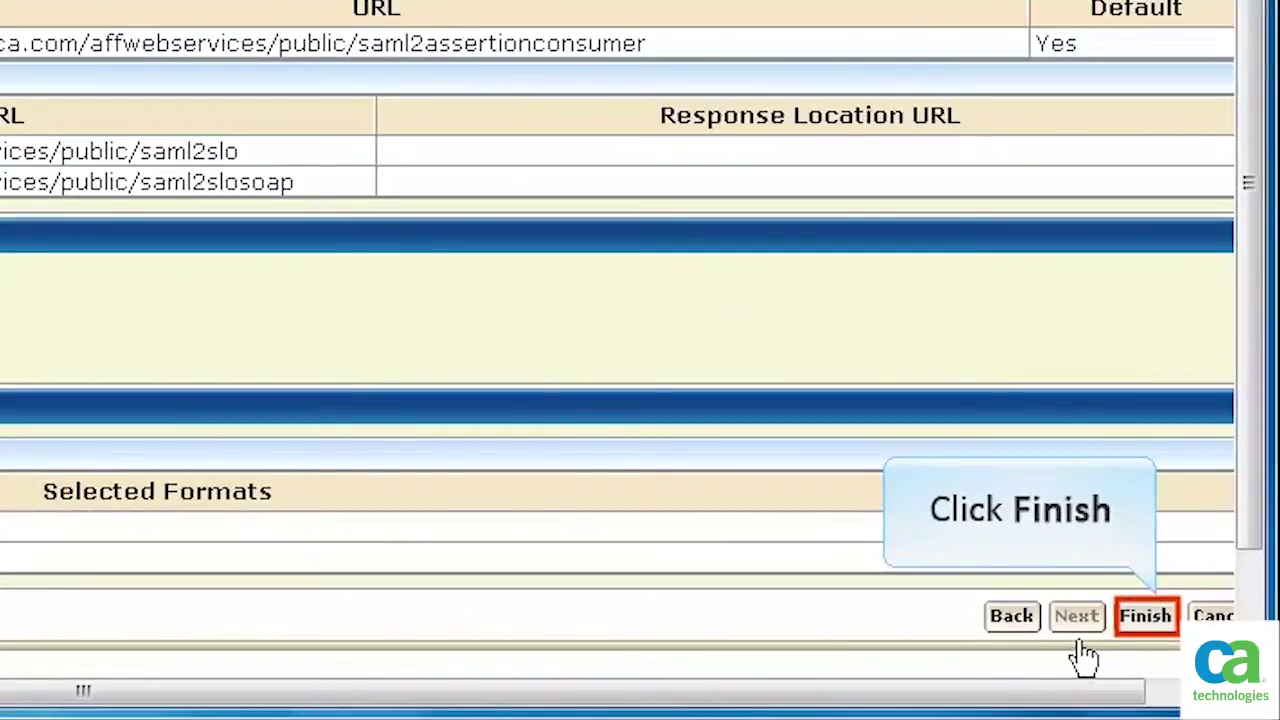
{"action": "left_click", "coordinate": [1148, 620]}
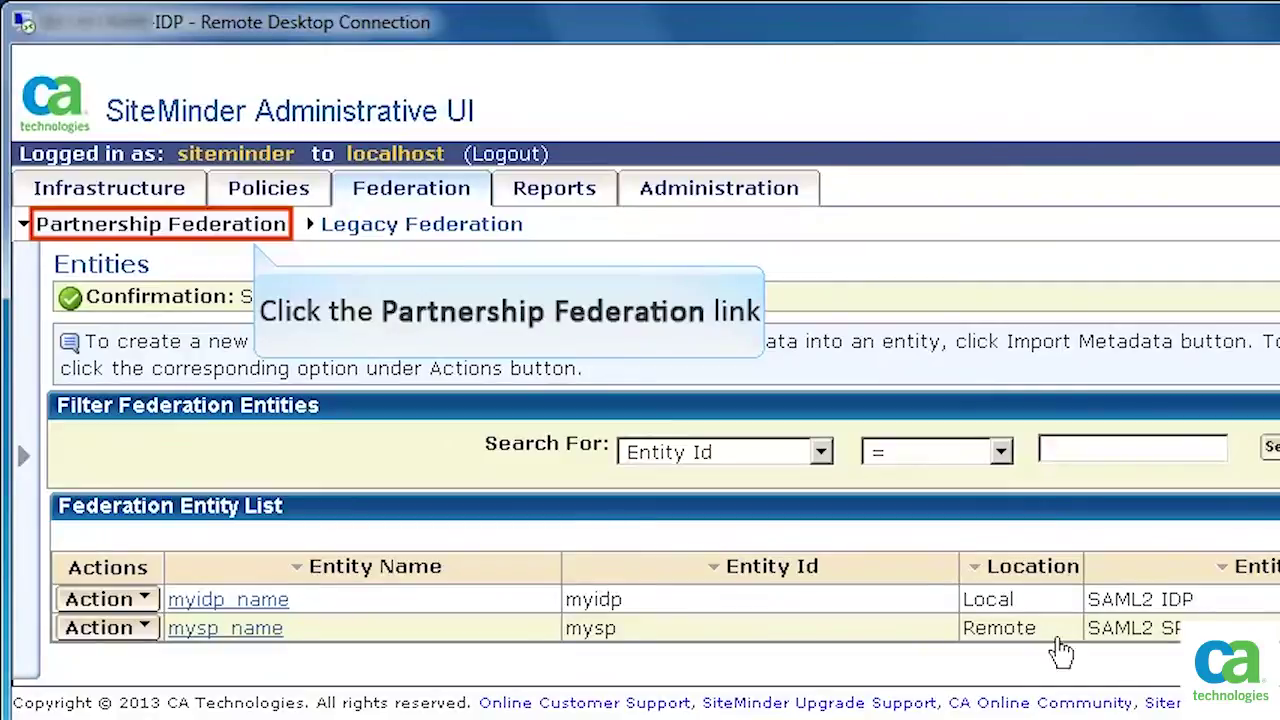
Start the application1 partnership and step through federated users to assertion configuration.
{"action": "left_click", "coordinate": [186, 238]}
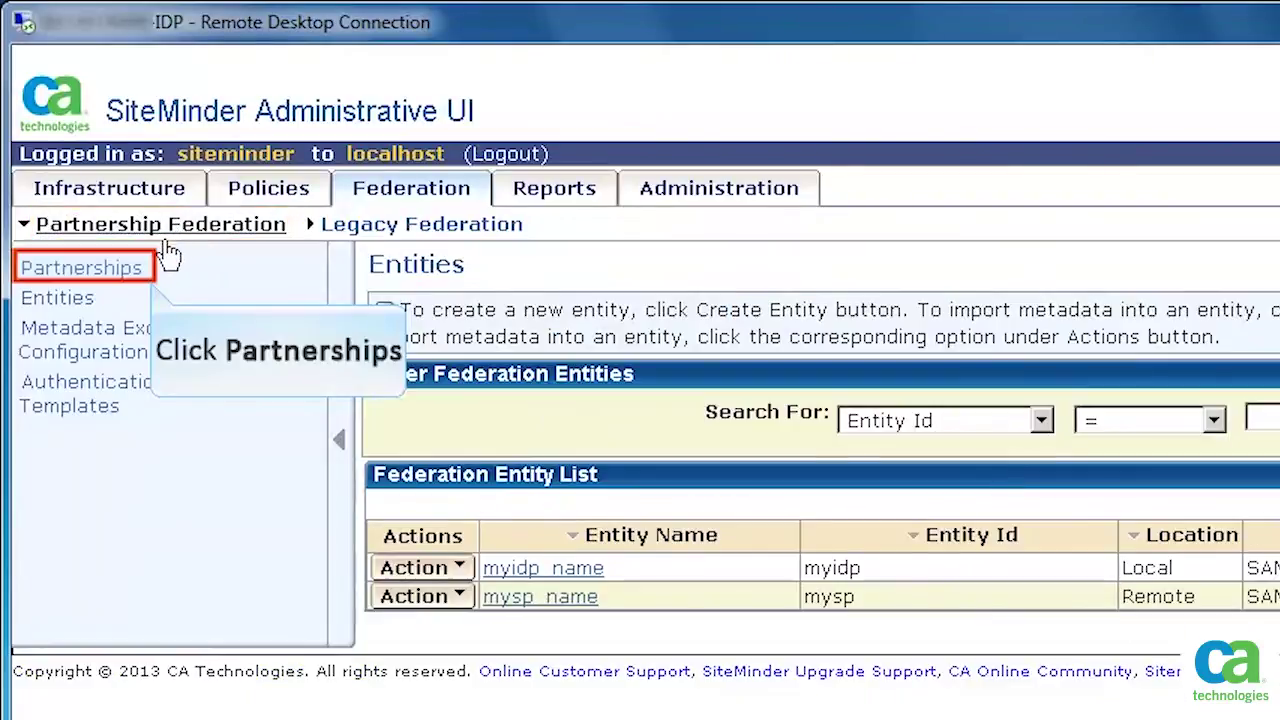
{"action": "left_click", "coordinate": [133, 270]}
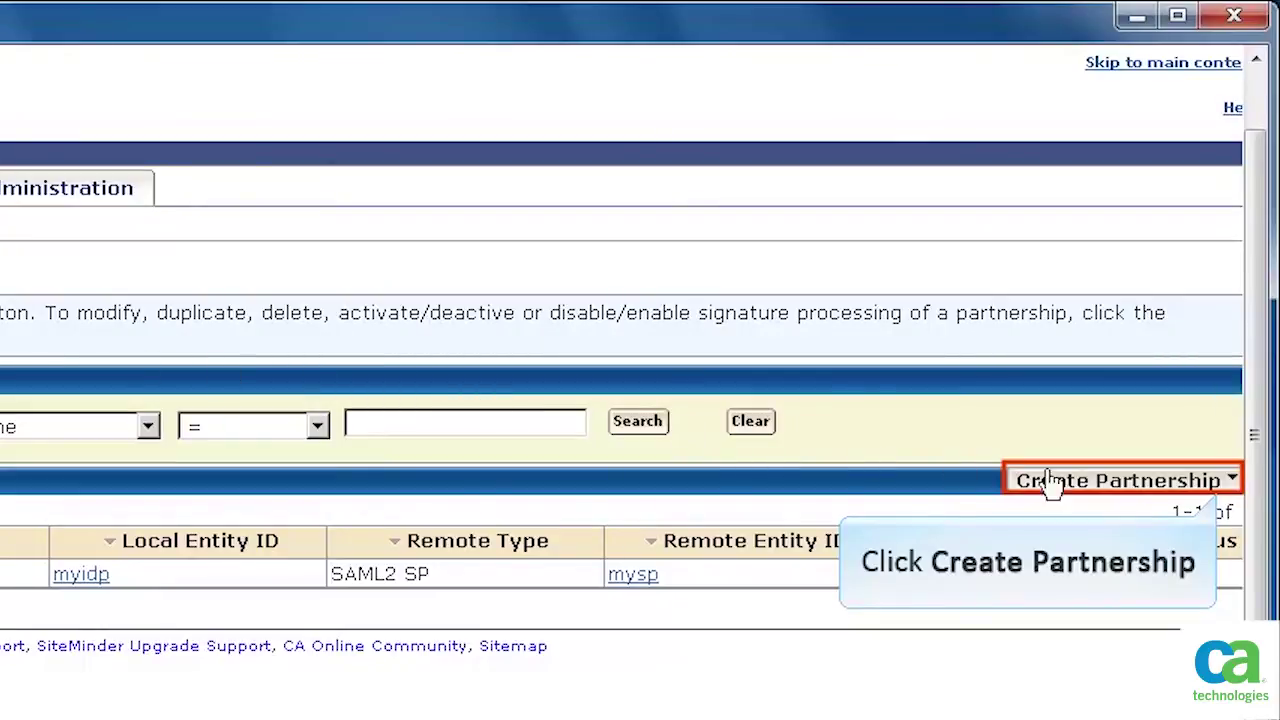
{"action": "left_click", "coordinate": [1143, 490]}
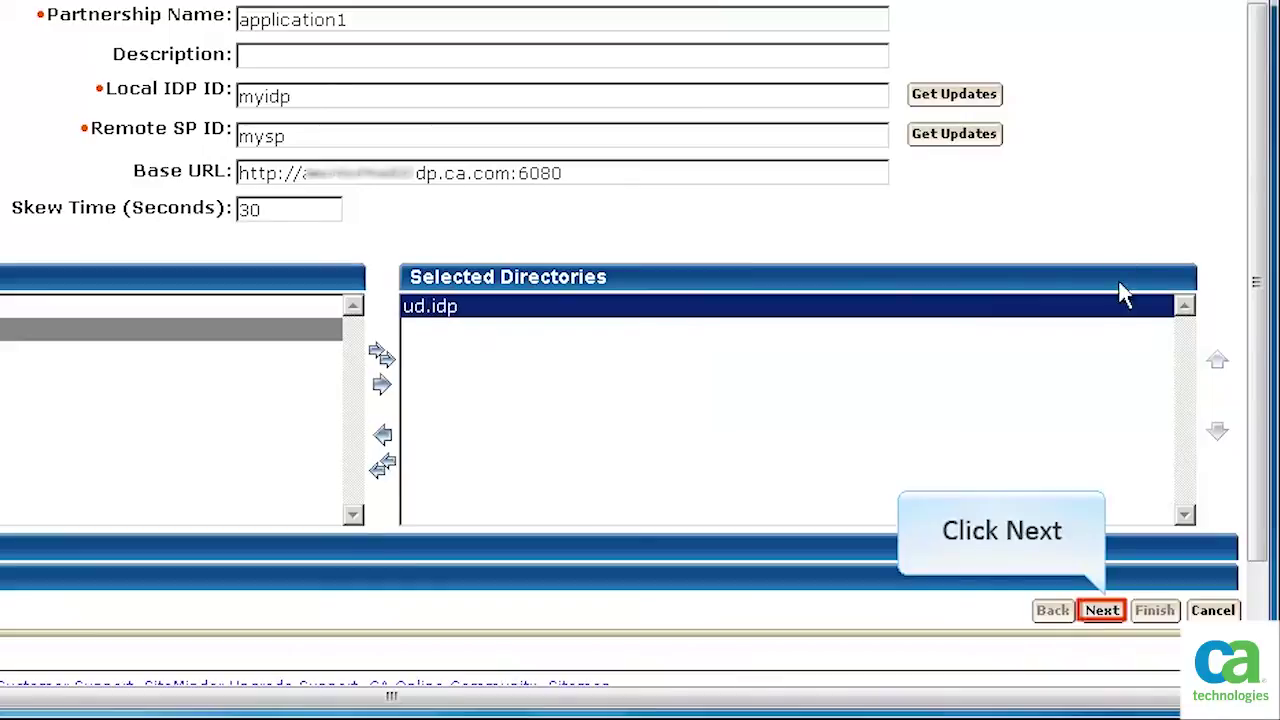
{"action": "left_click", "coordinate": [1101, 610]}
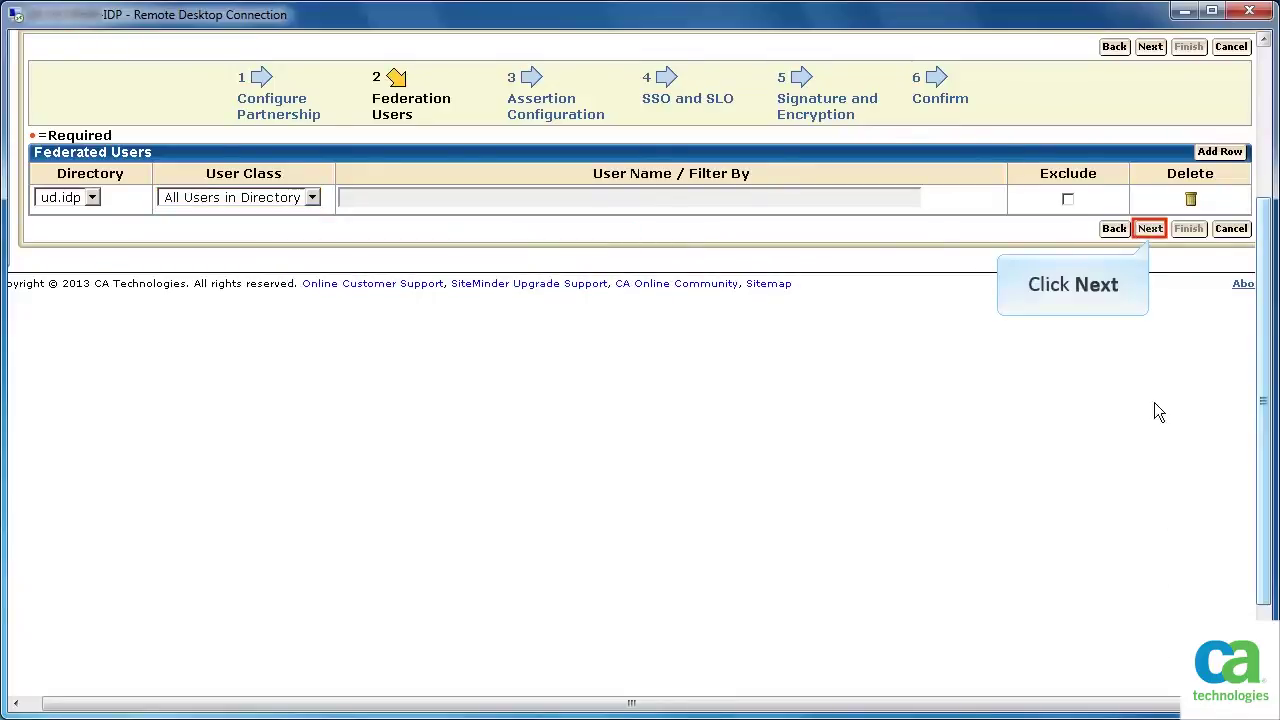
{"action": "left_click", "coordinate": [1152, 229]}
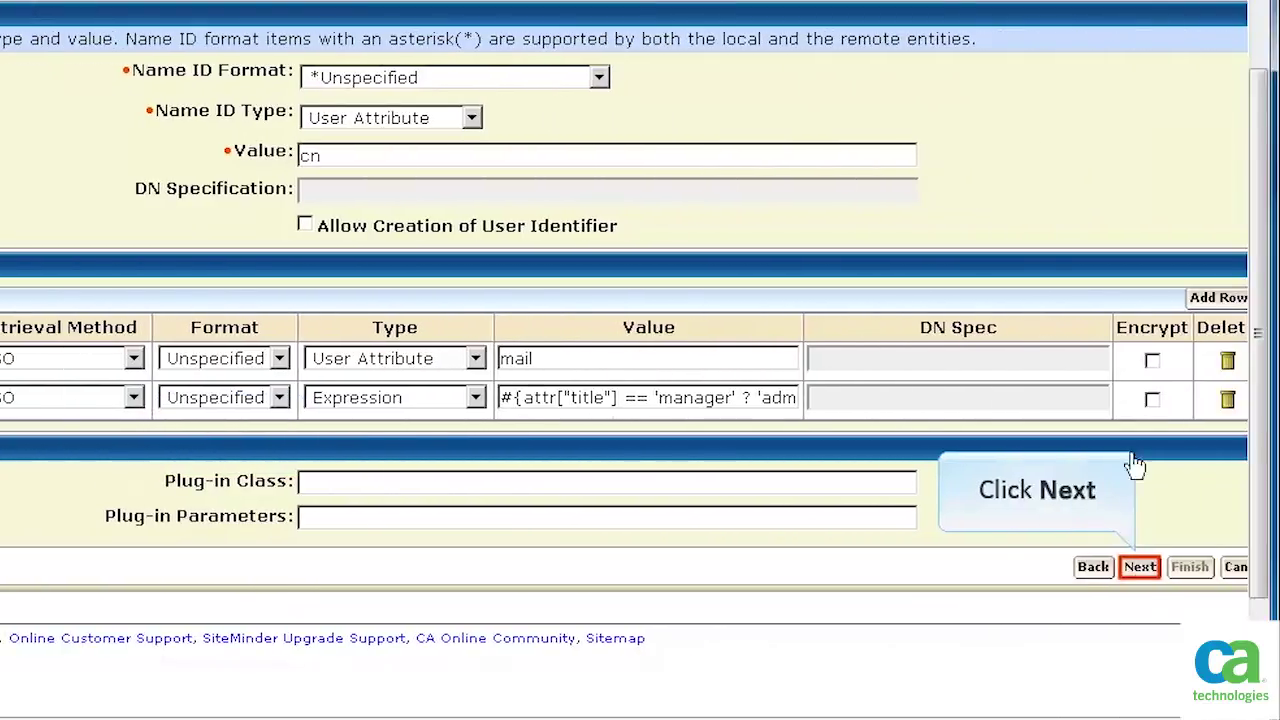
Set the SSO and SLO bindings, pass signature and encryption, and finish application1.
{"action": "left_click", "coordinate": [1200, 566]}
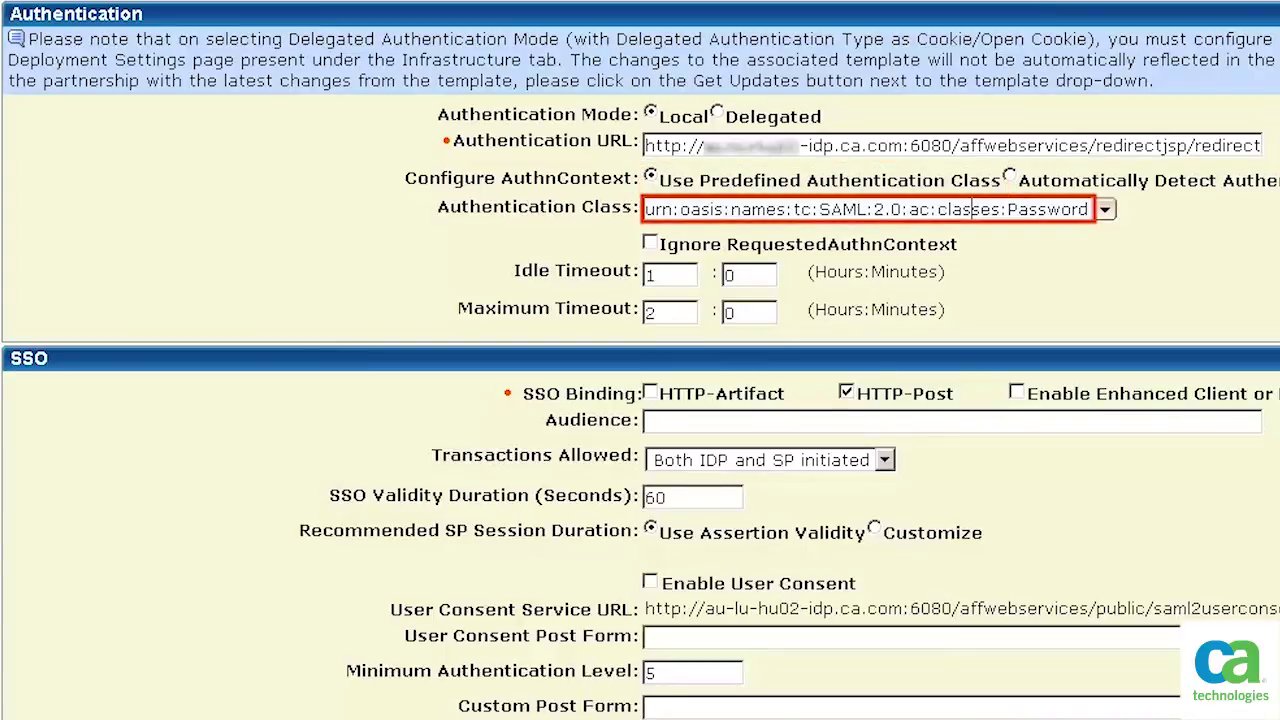
{"action": "scroll", "coordinate": [640, 400], "scroll_direction": "down", "scroll_amount": 3}
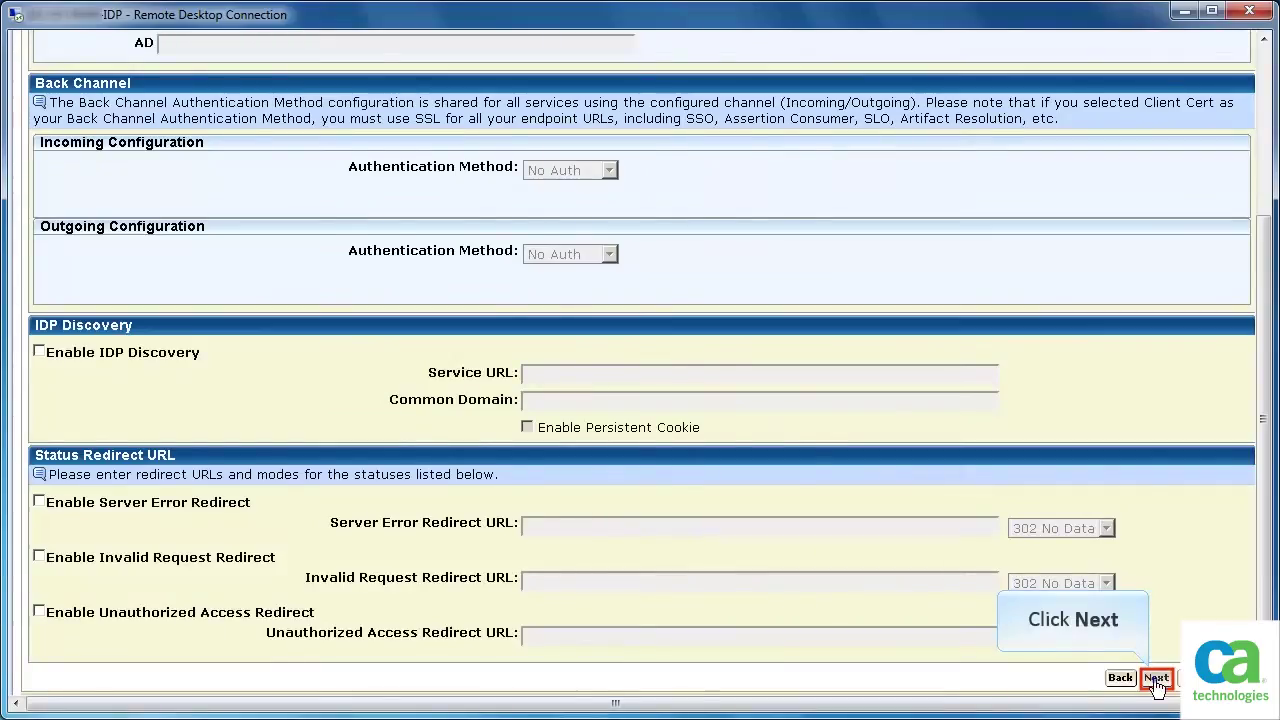
{"action": "left_click", "coordinate": [1155, 680]}
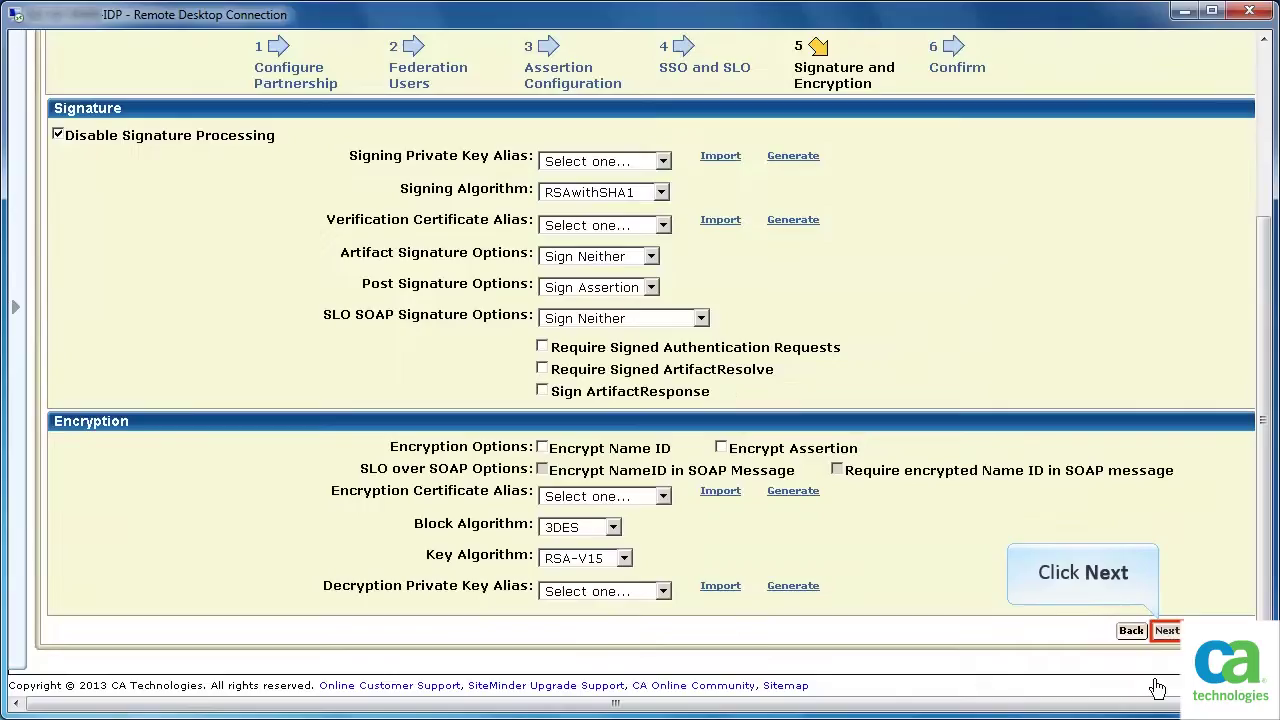
{"action": "left_click", "coordinate": [1166, 630]}
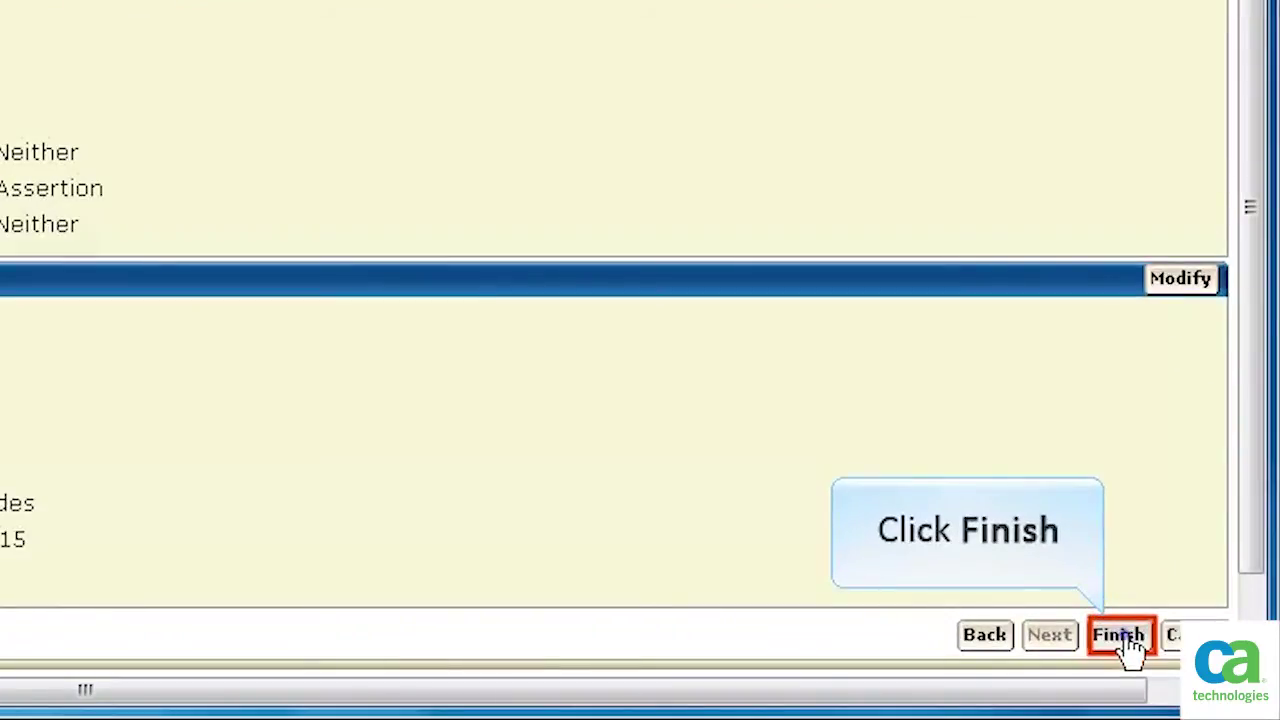
{"action": "left_click", "coordinate": [1118, 636]}
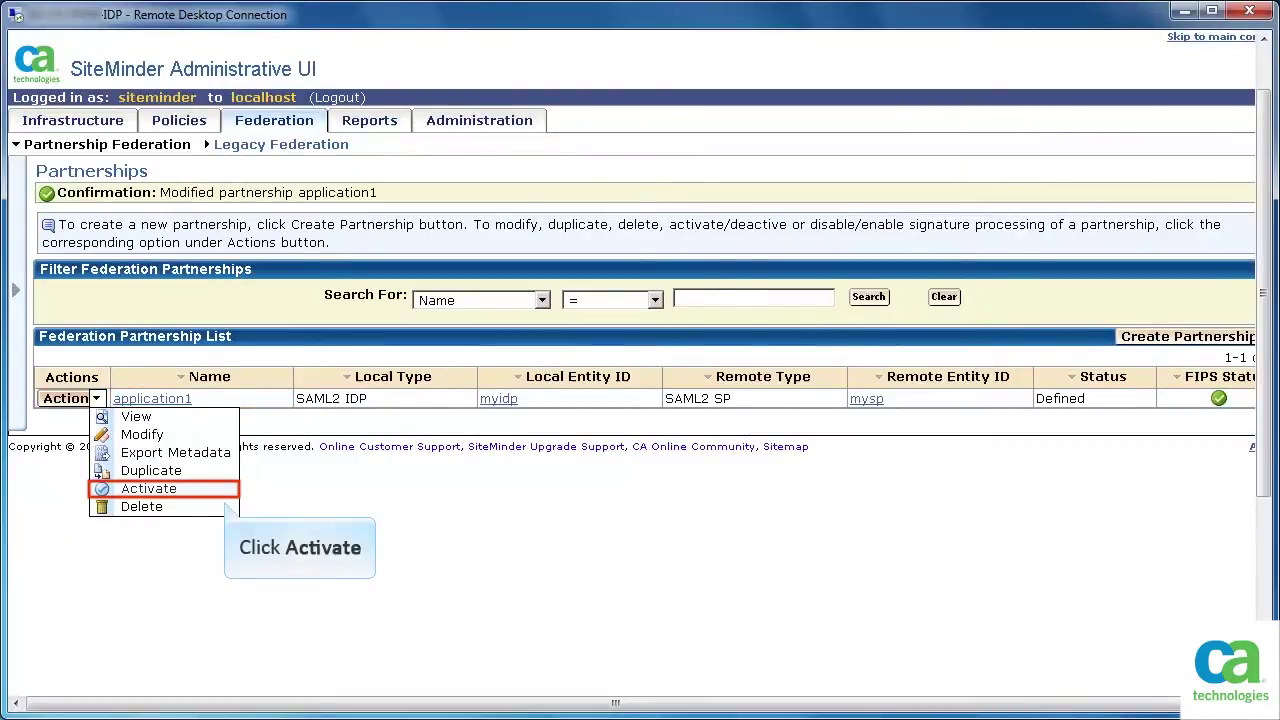
Activate application1 from its Action menu and confirm with Yes.
{"action": "left_click", "coordinate": [201, 491]}
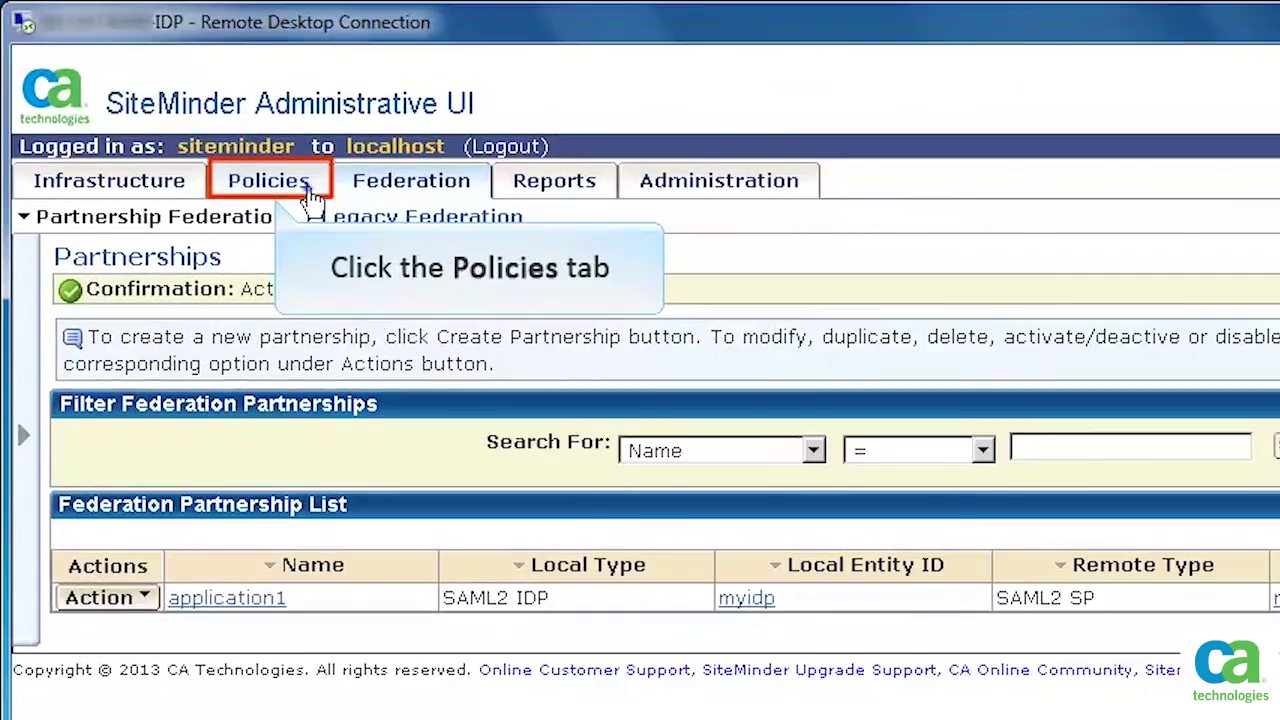
Start a new policy application IDP-Authentication and fill its General details.
{"action": "left_click", "coordinate": [205, 128]}
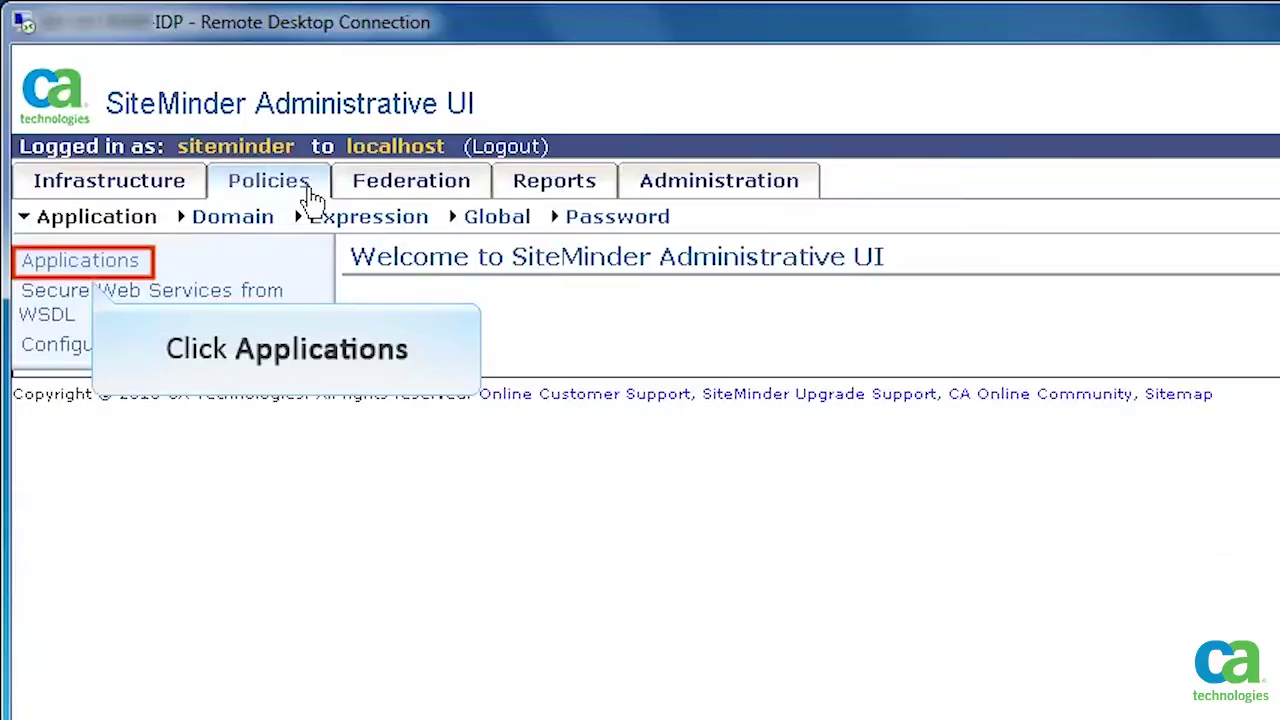
{"action": "left_click", "coordinate": [125, 264]}
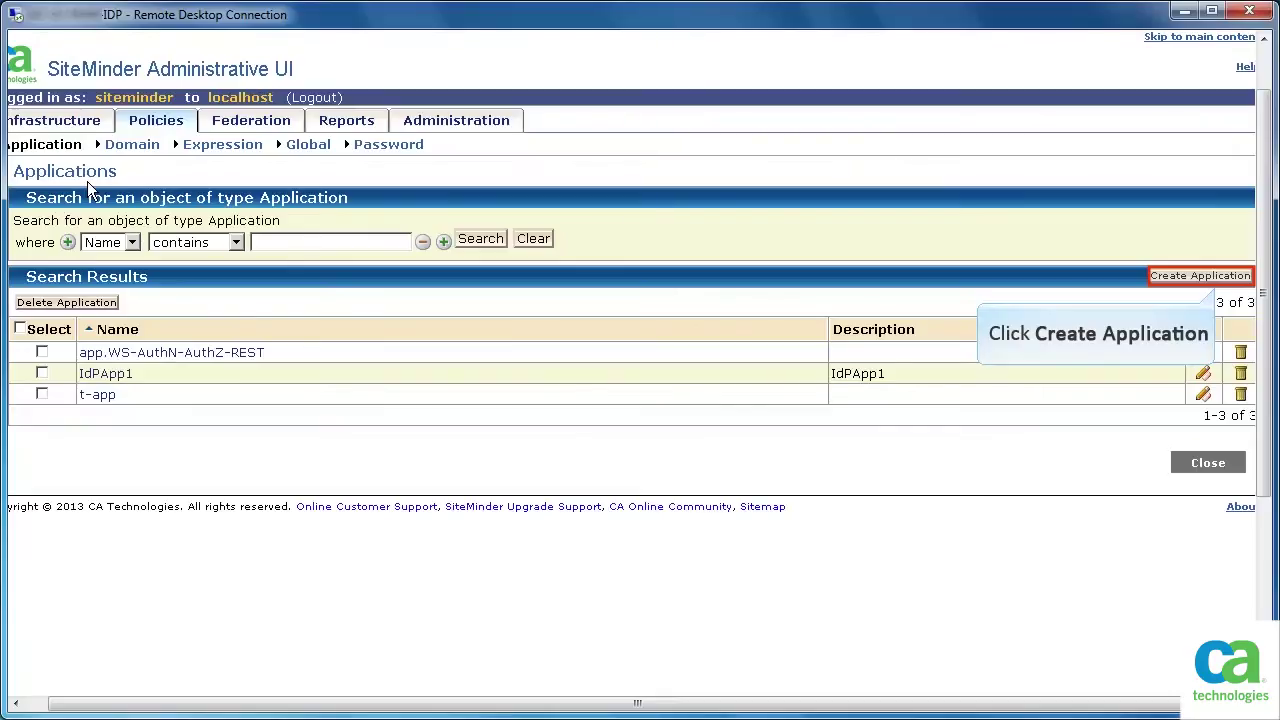
{"action": "left_click", "coordinate": [1200, 275]}
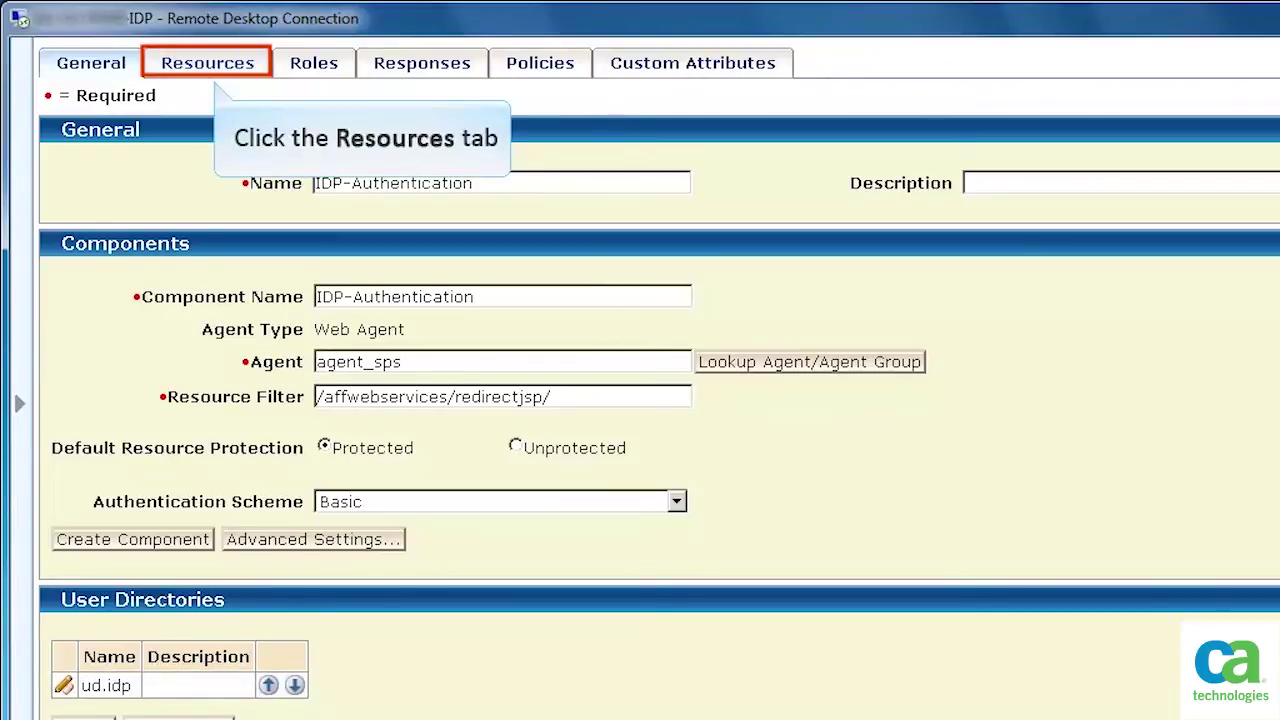
Add a t-allow rule for redirect.jsp* under /affwebservices/redirectjsp/ and submit the application.
{"action": "left_click", "coordinate": [234, 68]}
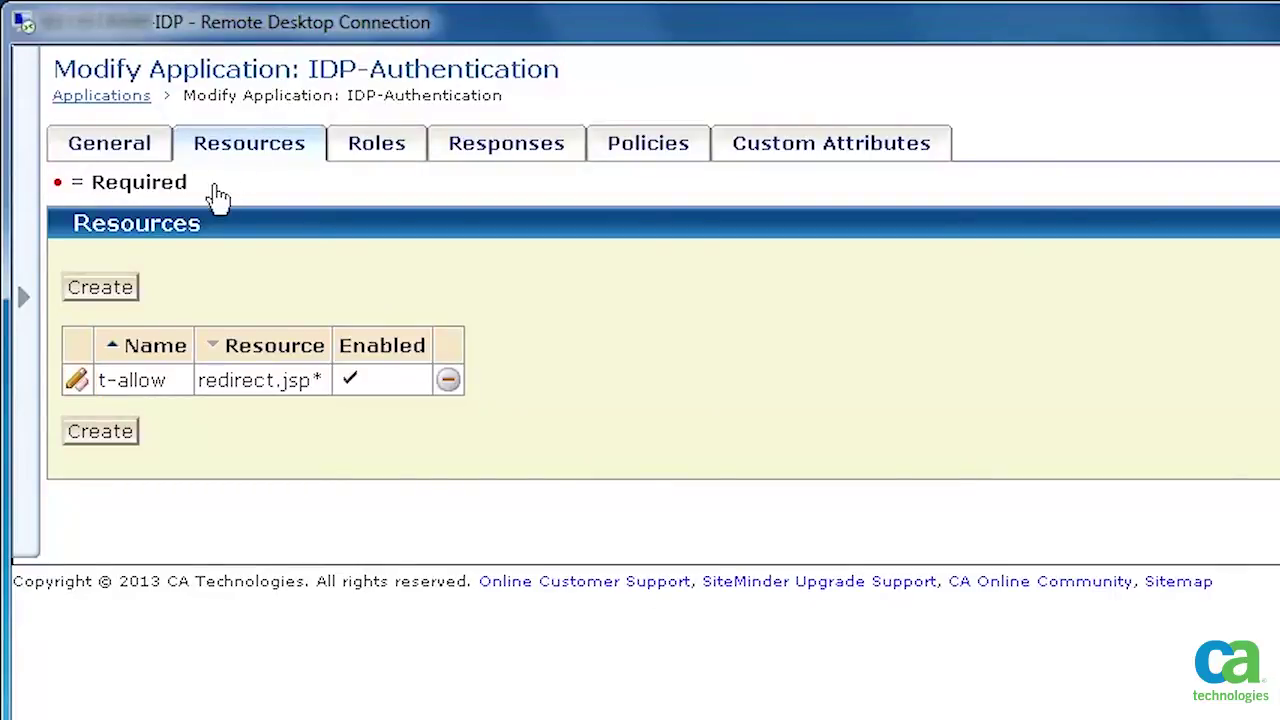
{"action": "left_click", "coordinate": [78, 386]}
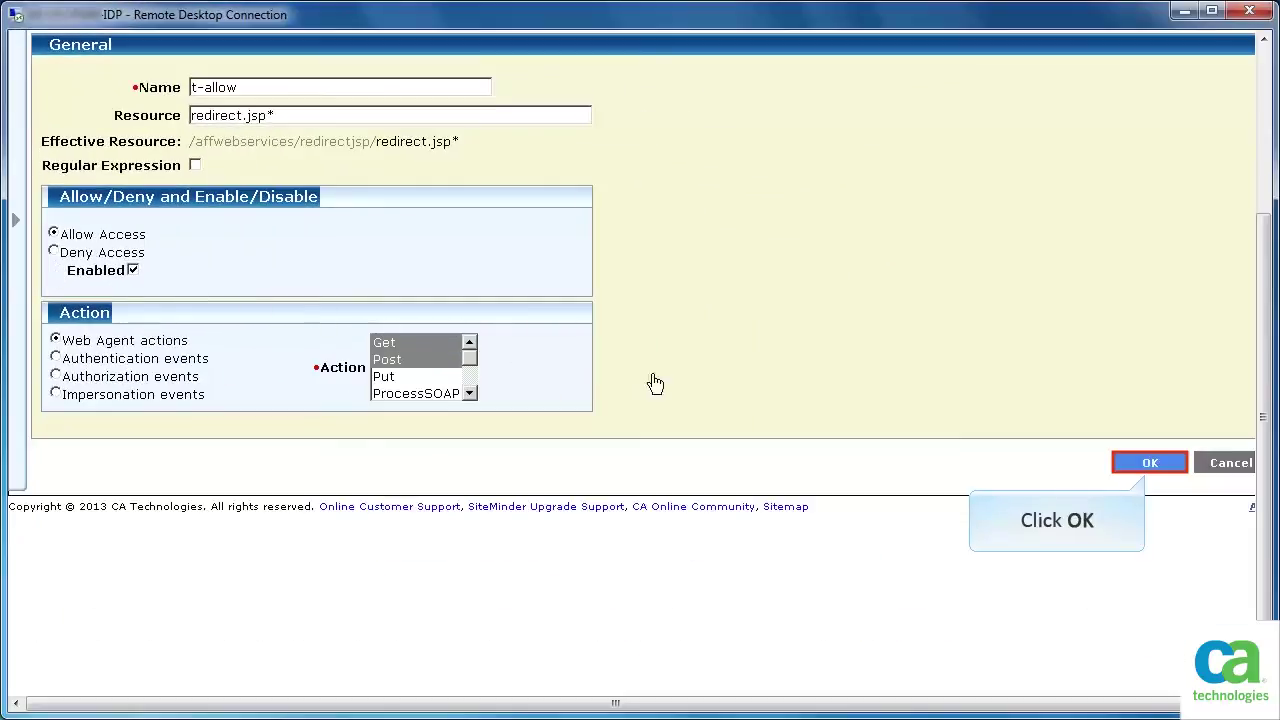
{"action": "left_click", "coordinate": [1151, 470]}
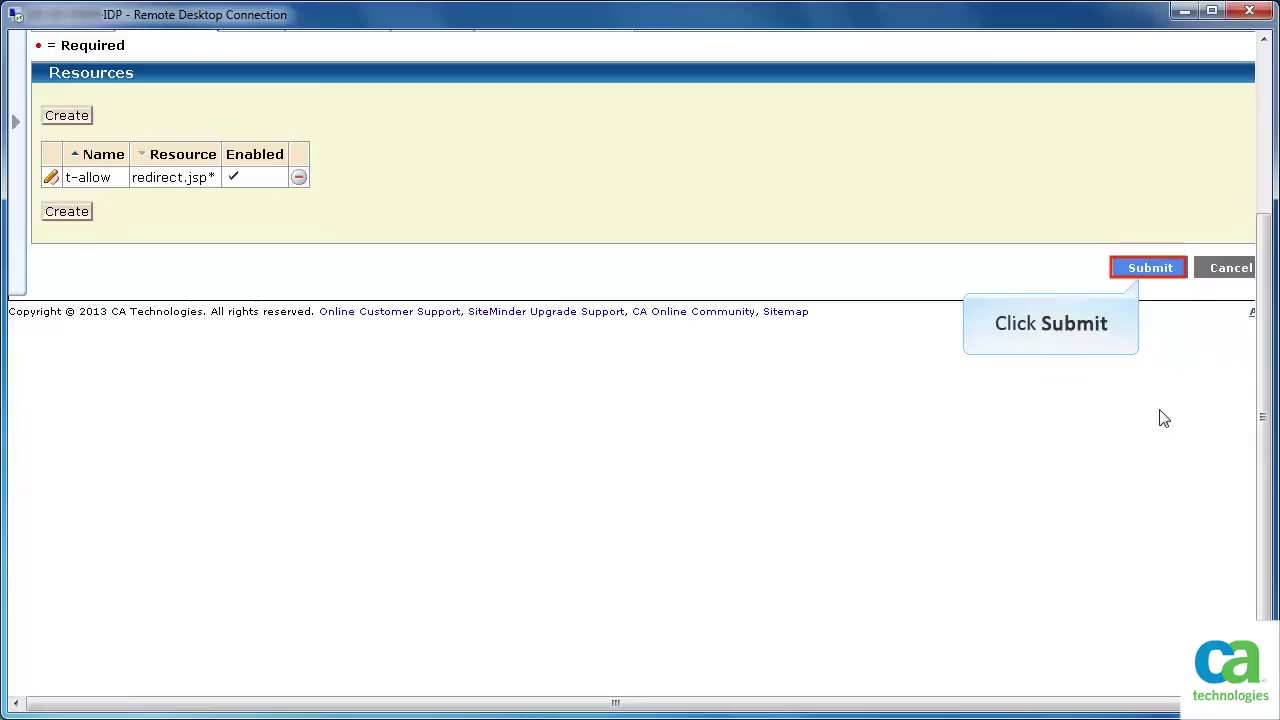
{"action": "left_click", "coordinate": [1150, 268]}
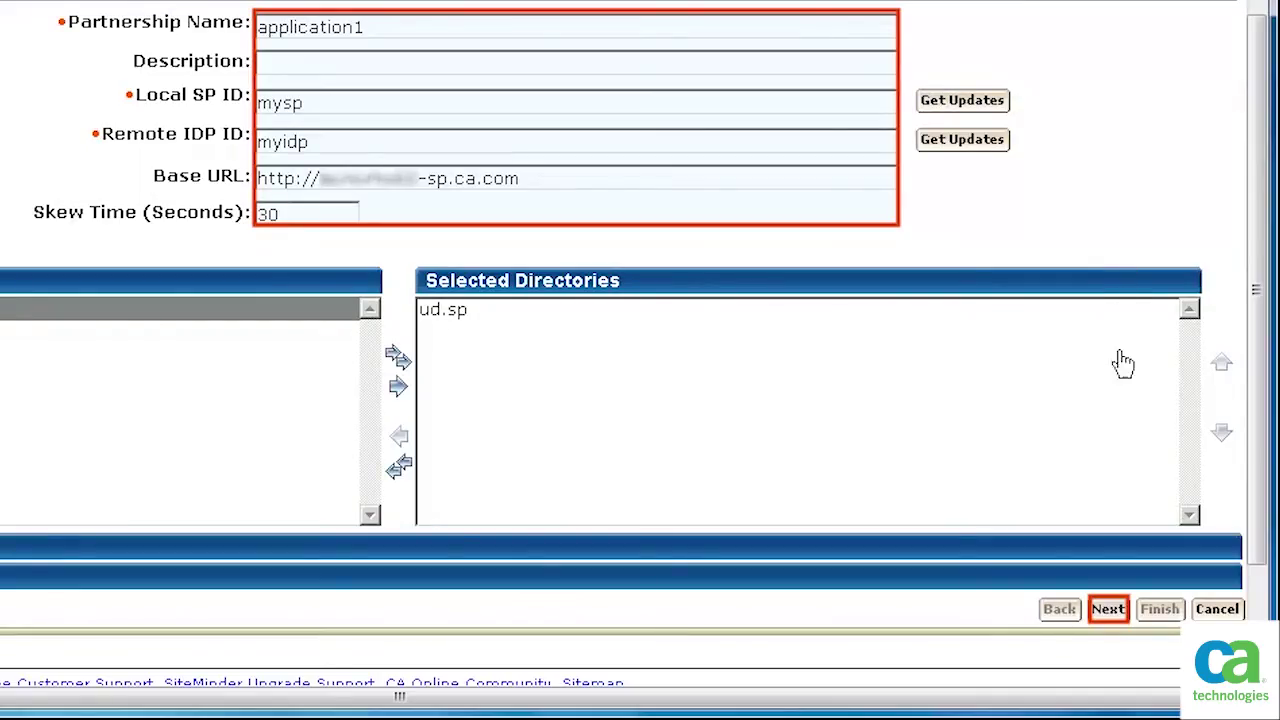
Finish partnership application1 using Name ID cn=%s for user identification and app1/index.html as the target.
{"action": "left_click", "coordinate": [1110, 612]}
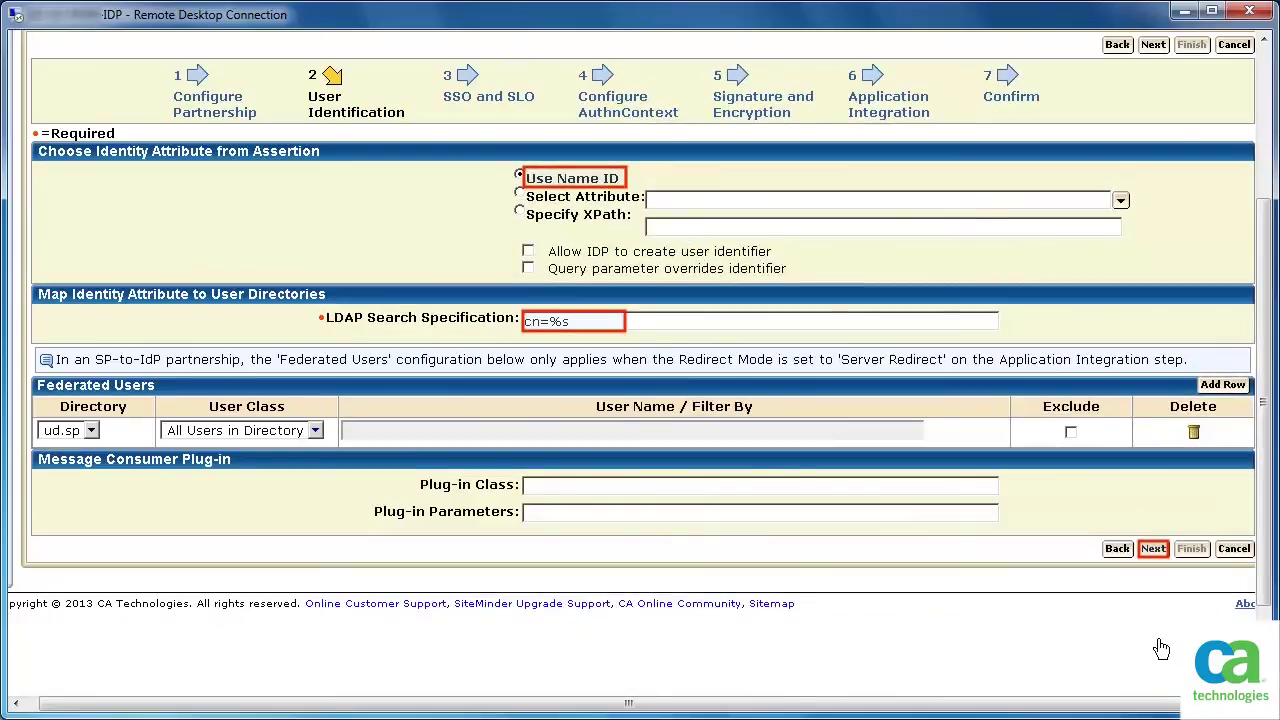
{"action": "left_click", "coordinate": [1155, 552]}
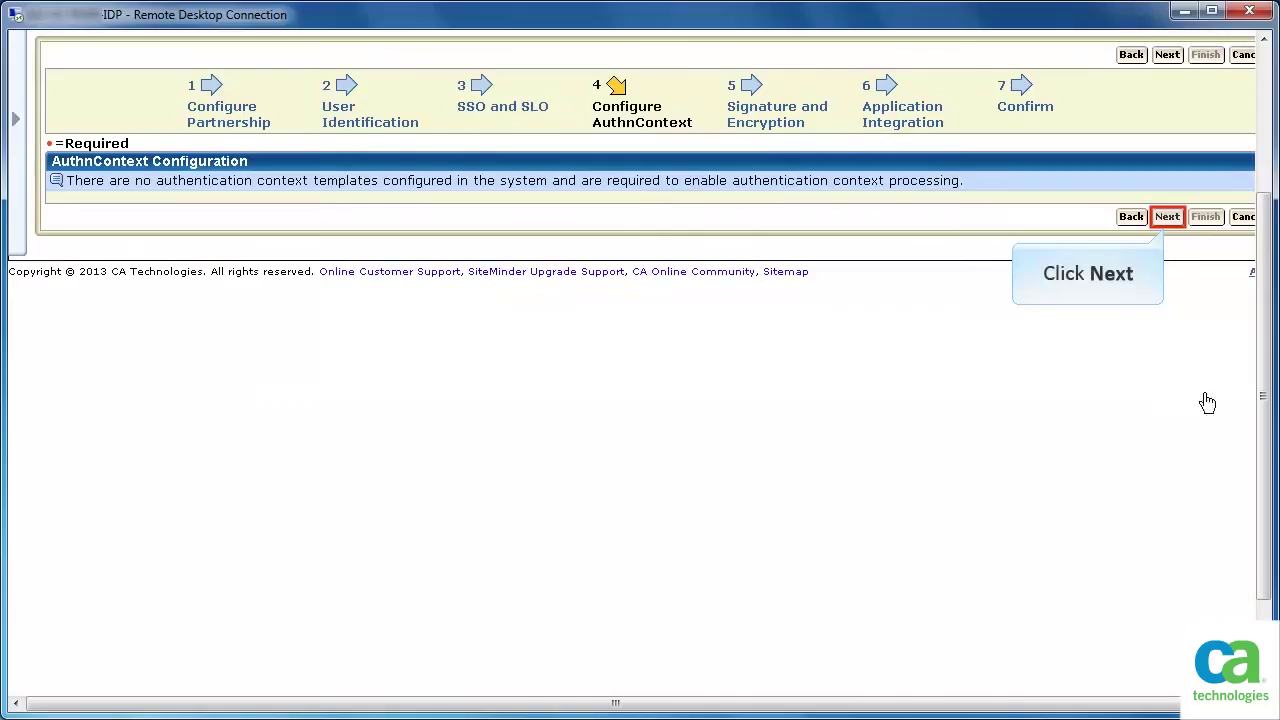
{"action": "left_click", "coordinate": [1167, 217]}
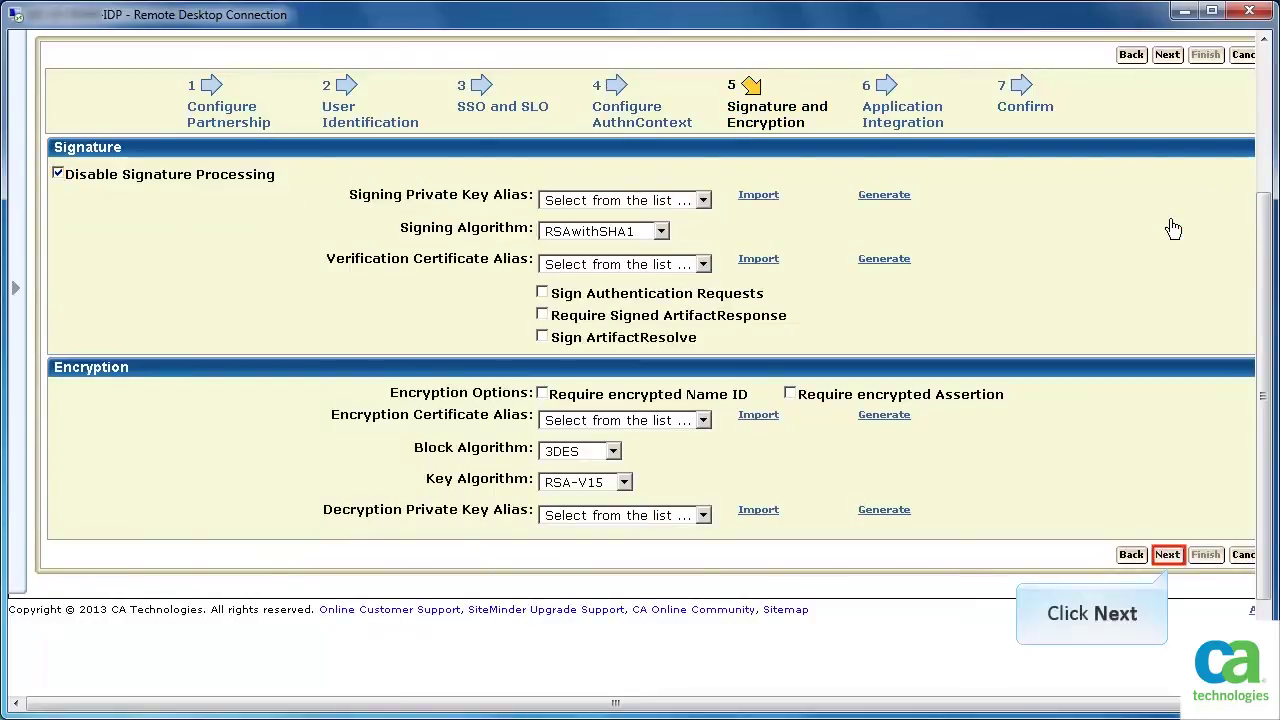
{"action": "left_click", "coordinate": [1168, 556]}
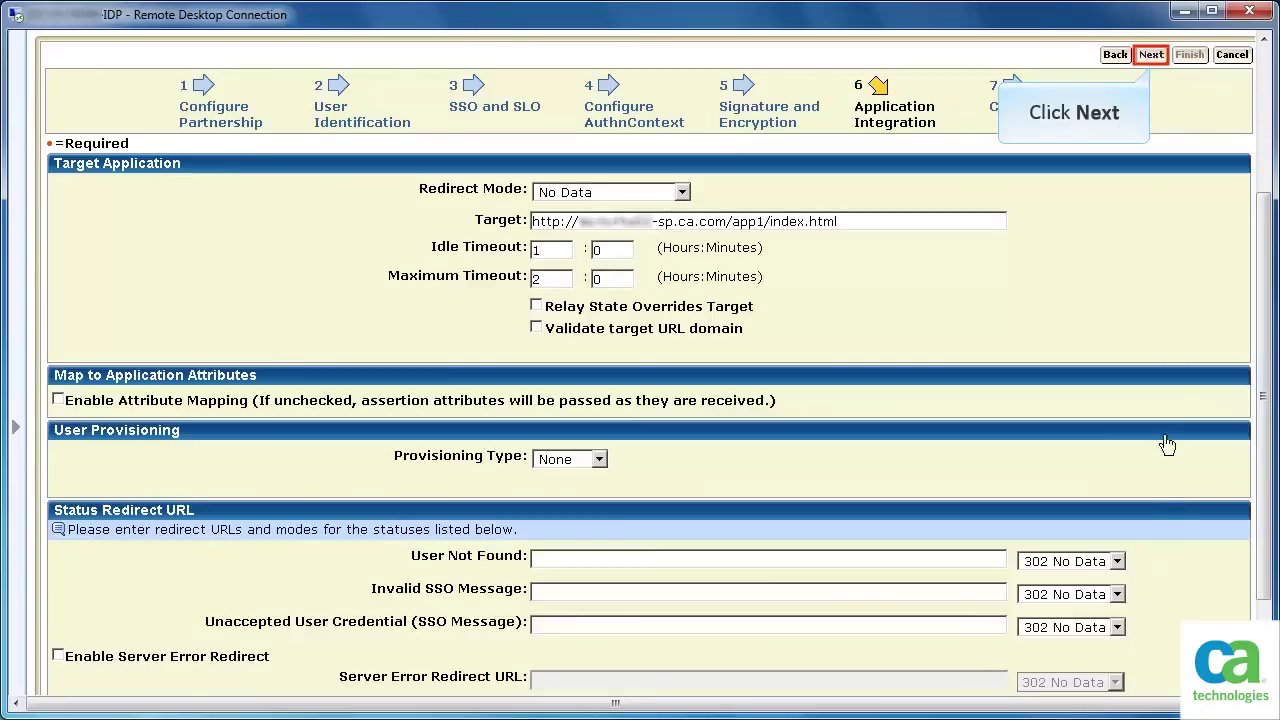
{"action": "left_click", "coordinate": [1152, 56]}
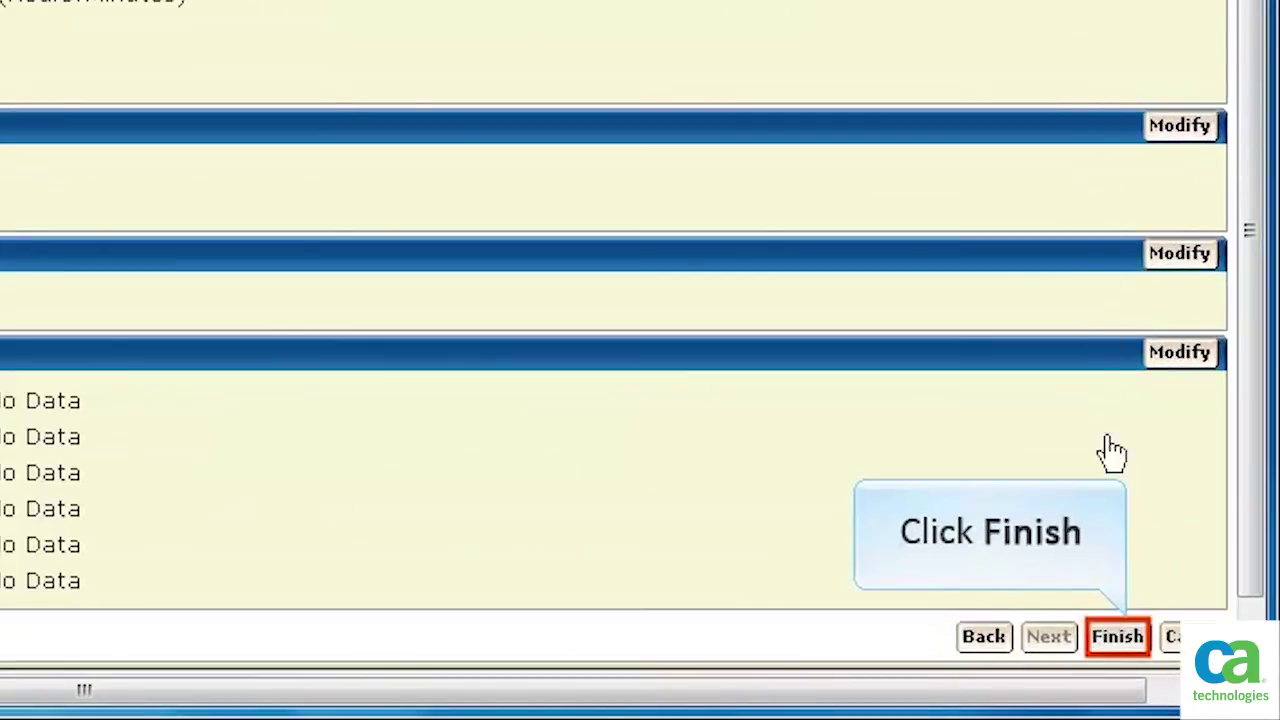
{"action": "left_click", "coordinate": [1120, 645]}
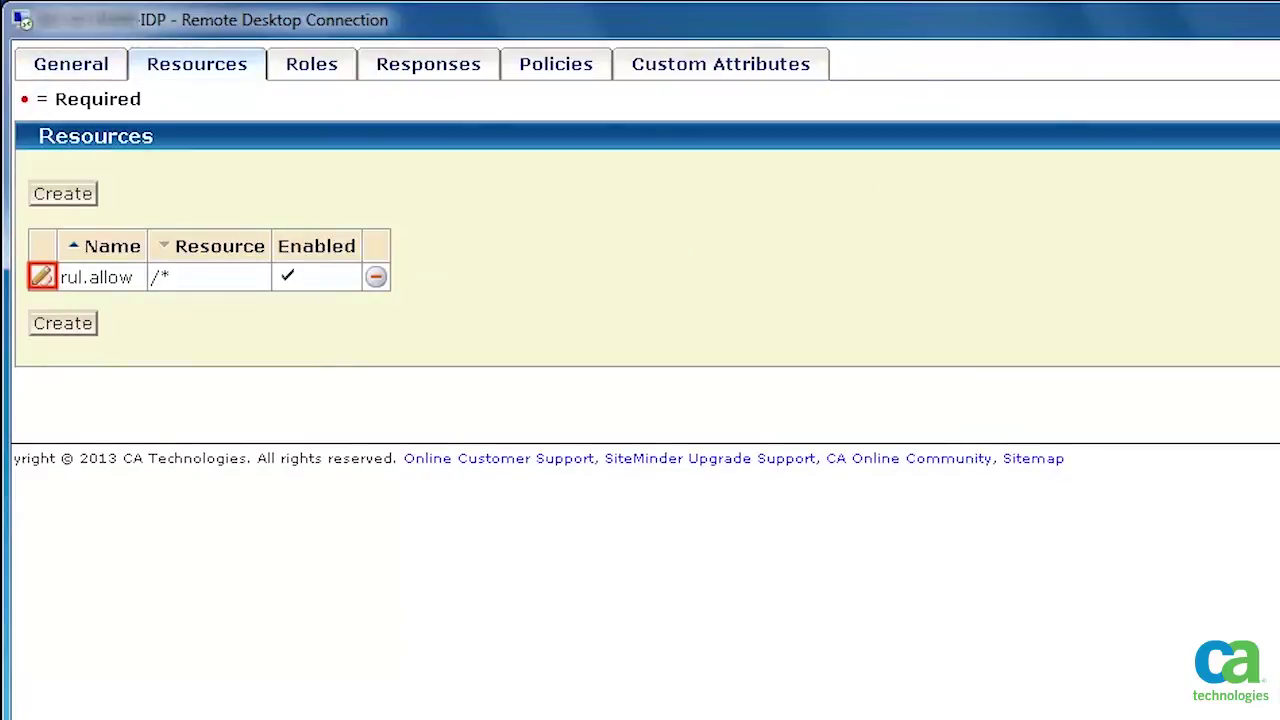
Confirm the rul.allow rule on /* and assign it to role.allusers in the application's policies.
{"action": "left_click", "coordinate": [42, 280]}
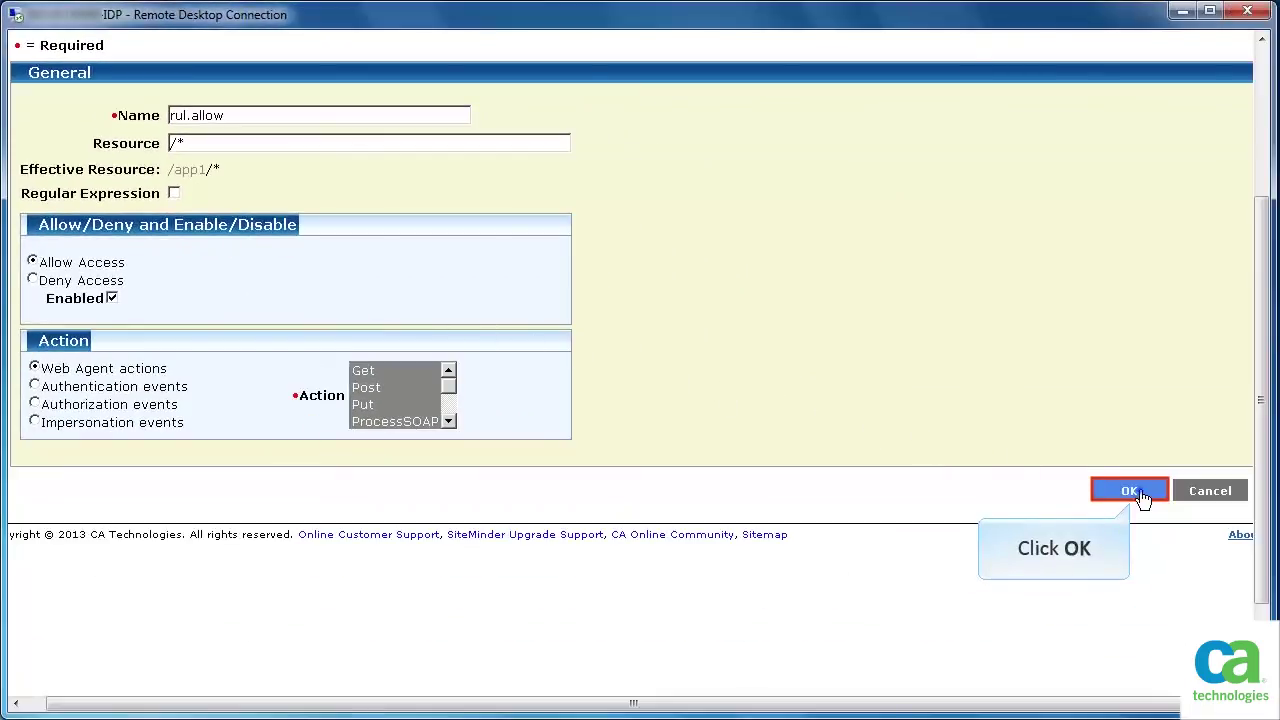
{"action": "left_click", "coordinate": [1129, 491]}
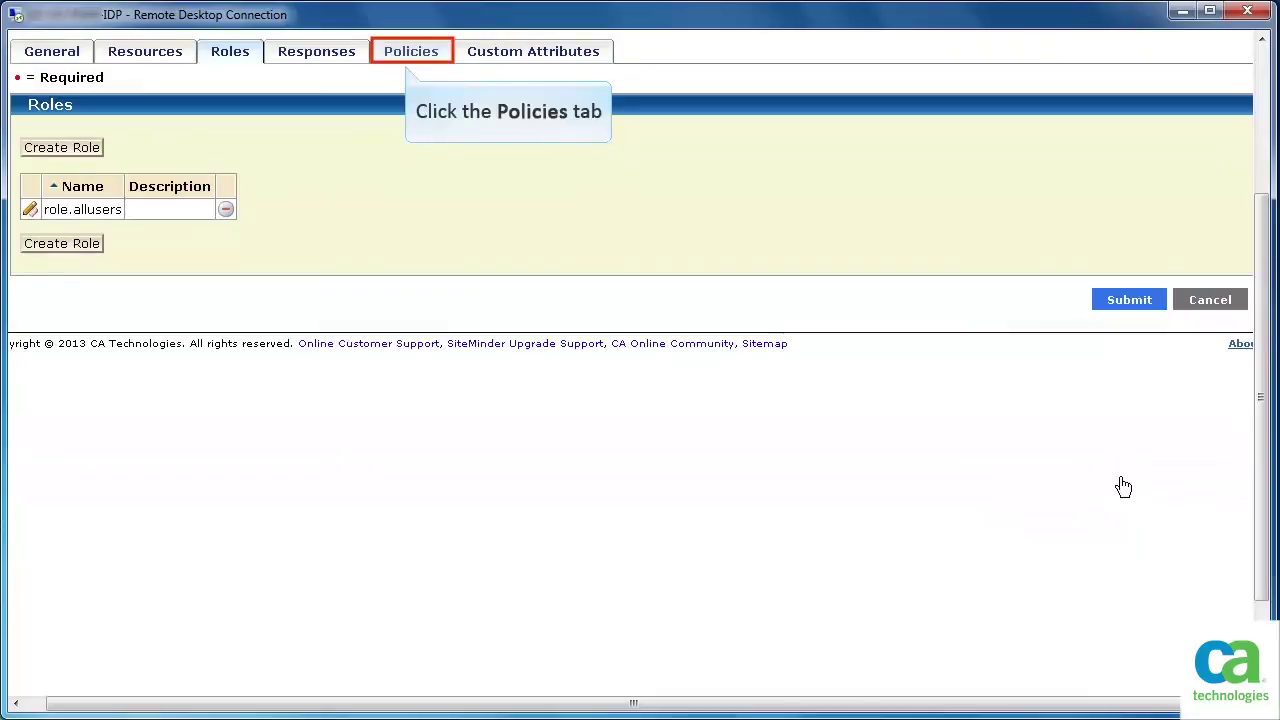
{"action": "left_click", "coordinate": [437, 62]}
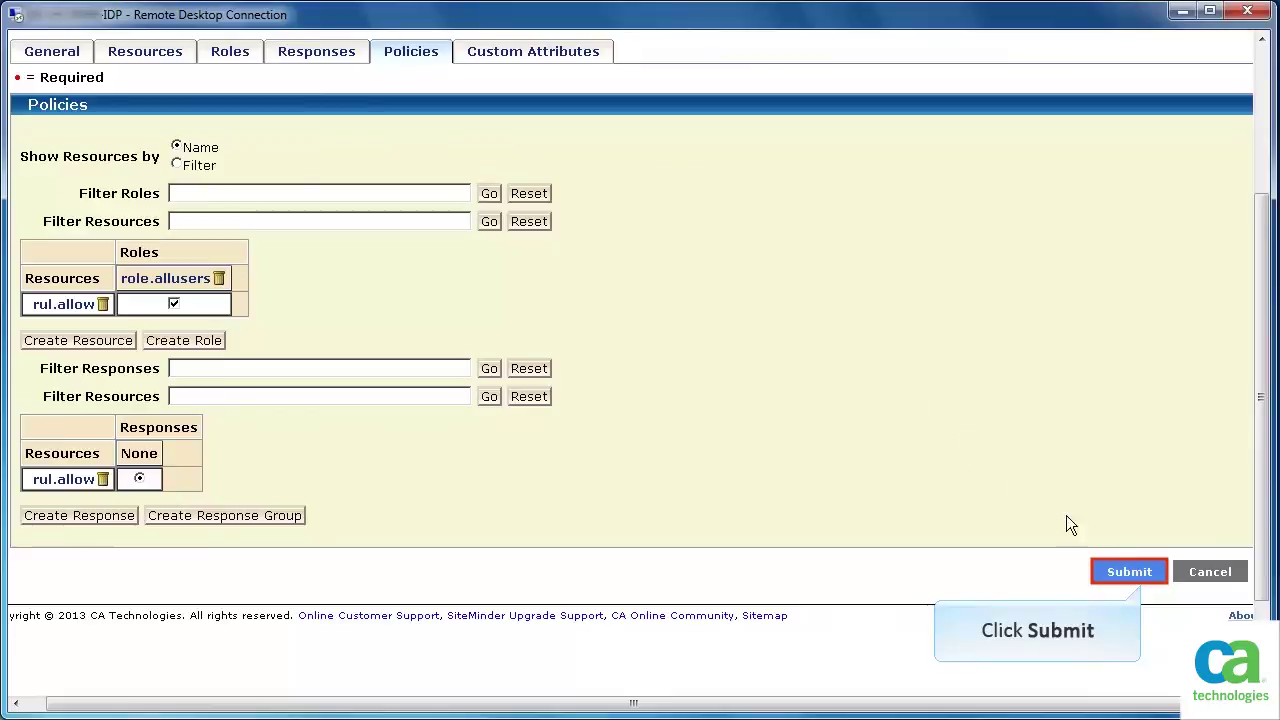
{"action": "left_click", "coordinate": [1146, 573]}
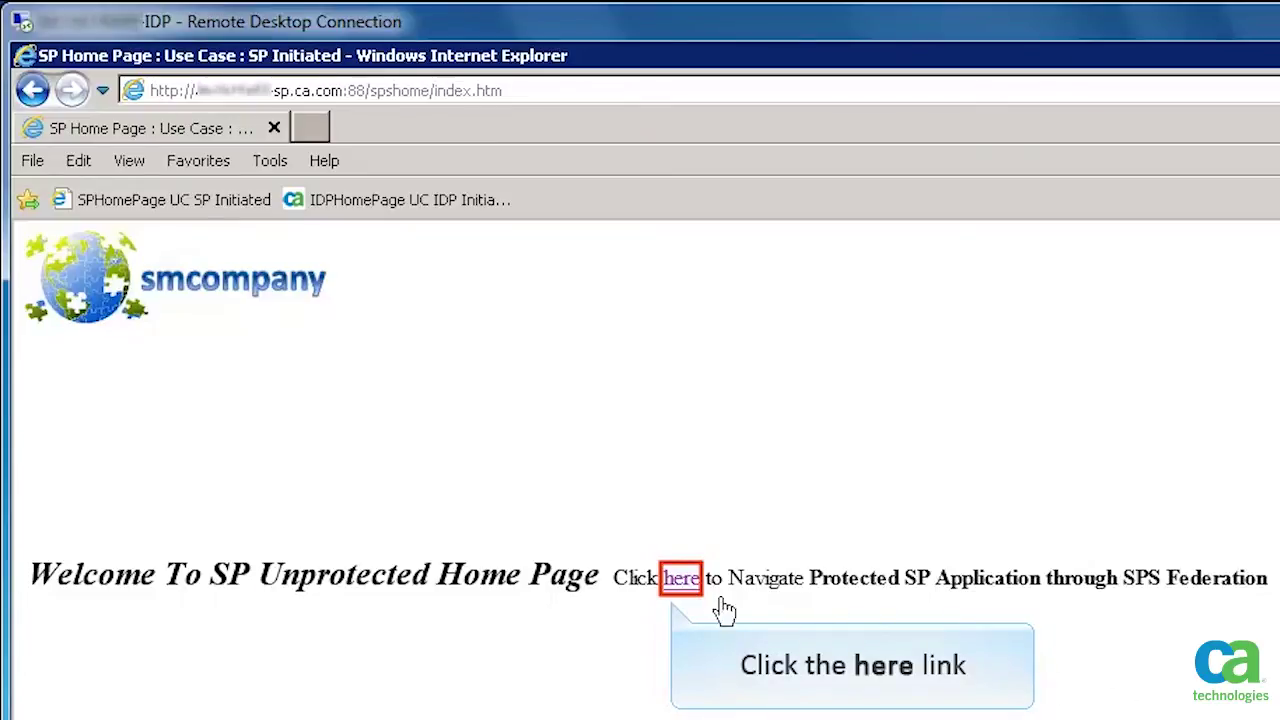
Open the protected SP application, log in as the test user at the IdP, then return to the protected IdP page.
{"action": "left_click", "coordinate": [683, 580]}
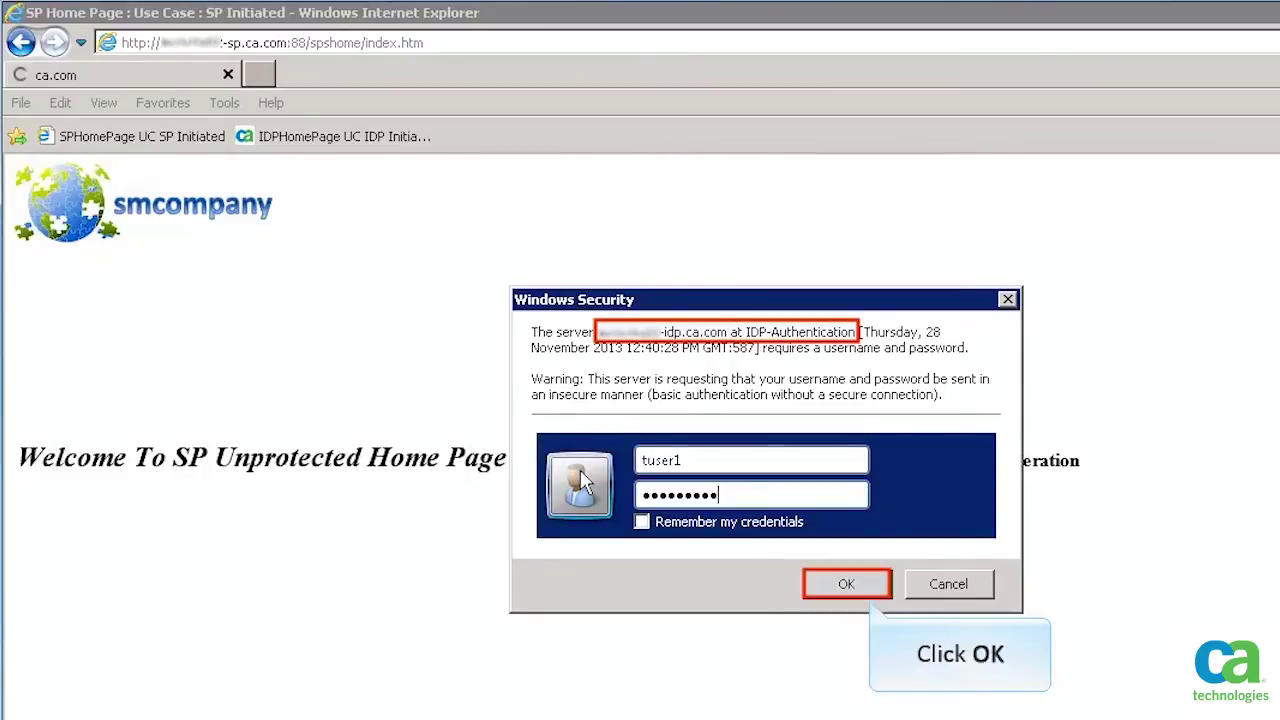
{"action": "left_click", "coordinate": [840, 590]}
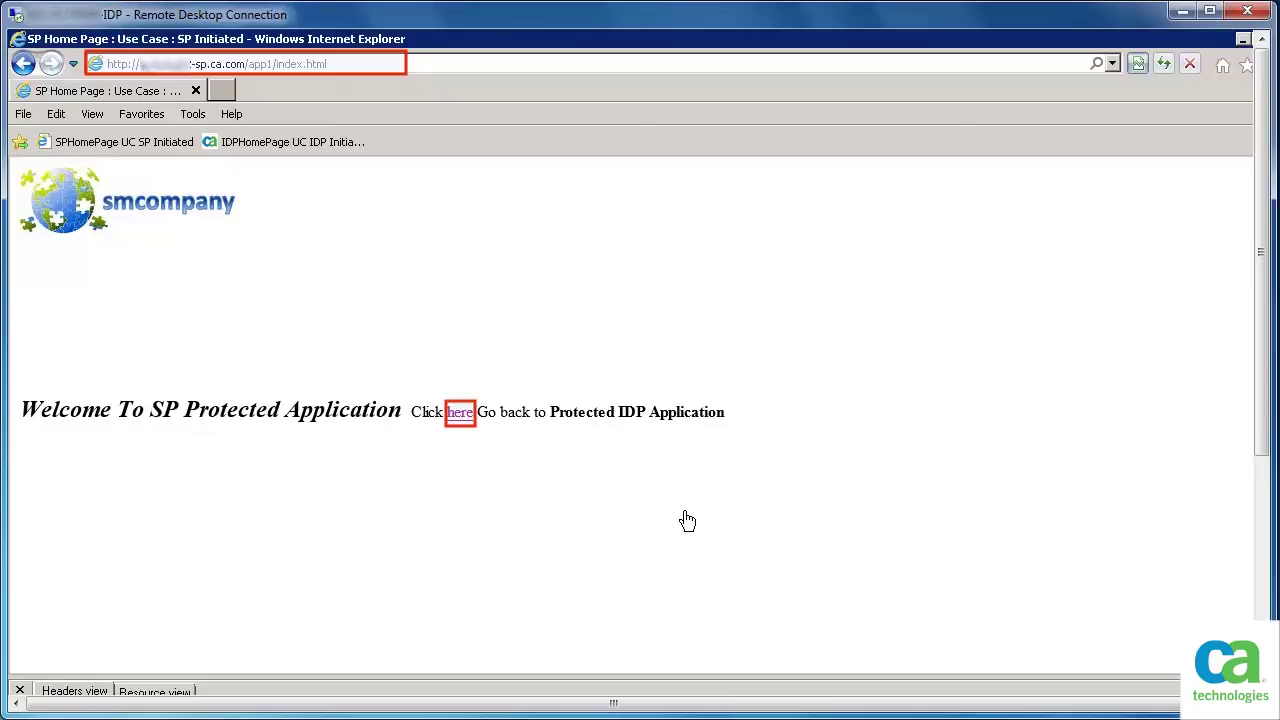
{"action": "left_click", "coordinate": [461, 419]}
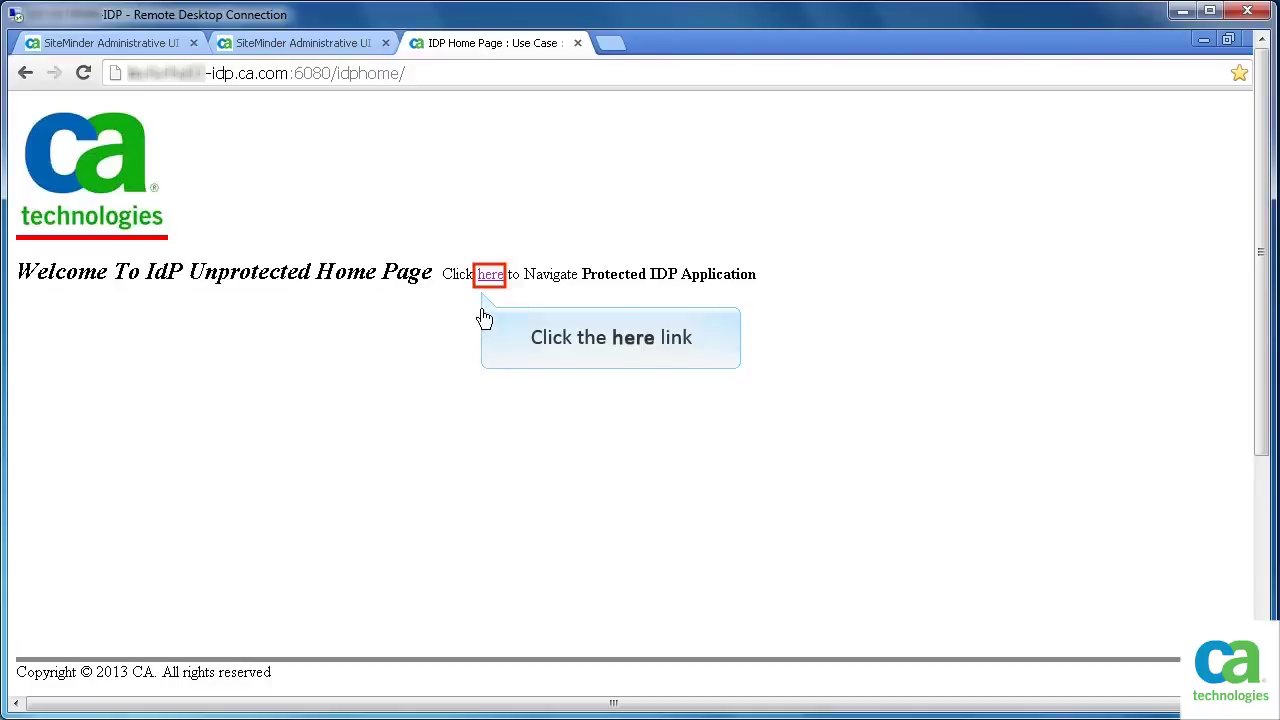
Log in to the protected IdP application IDPApp1 as the test user, then open the SP application through federation.
{"action": "left_click", "coordinate": [490, 275]}
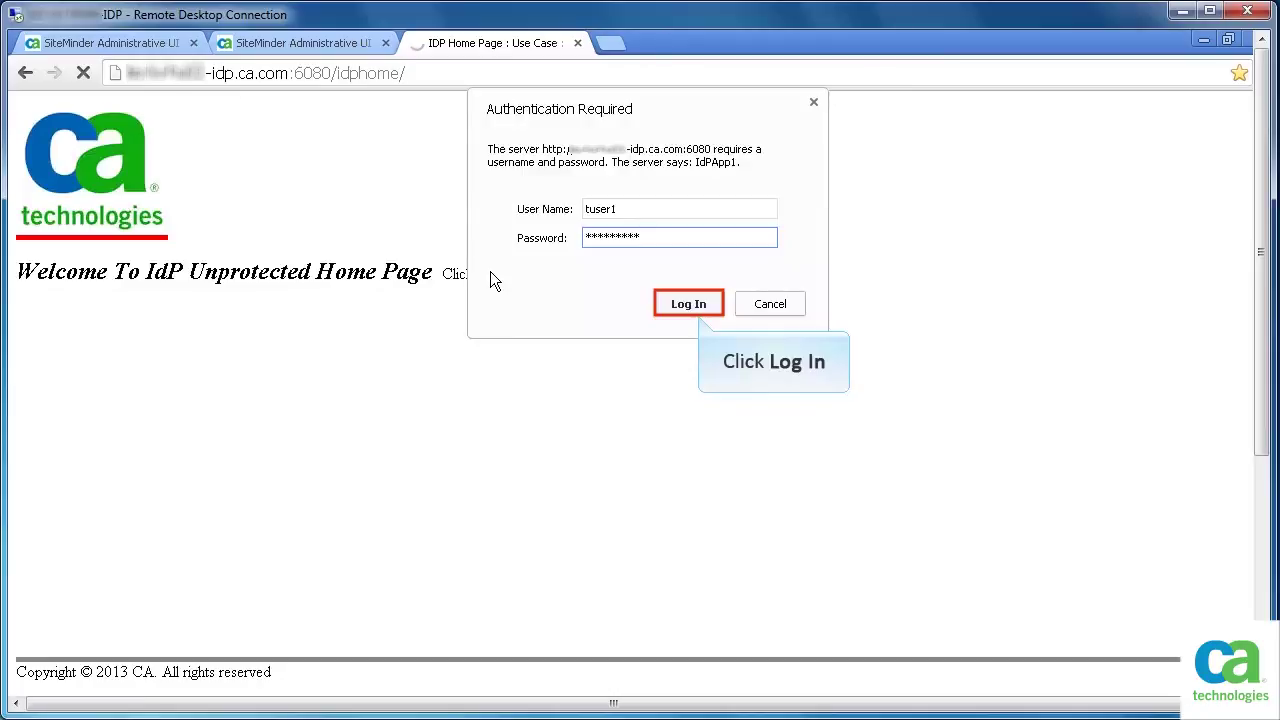
{"action": "left_click", "coordinate": [701, 311]}
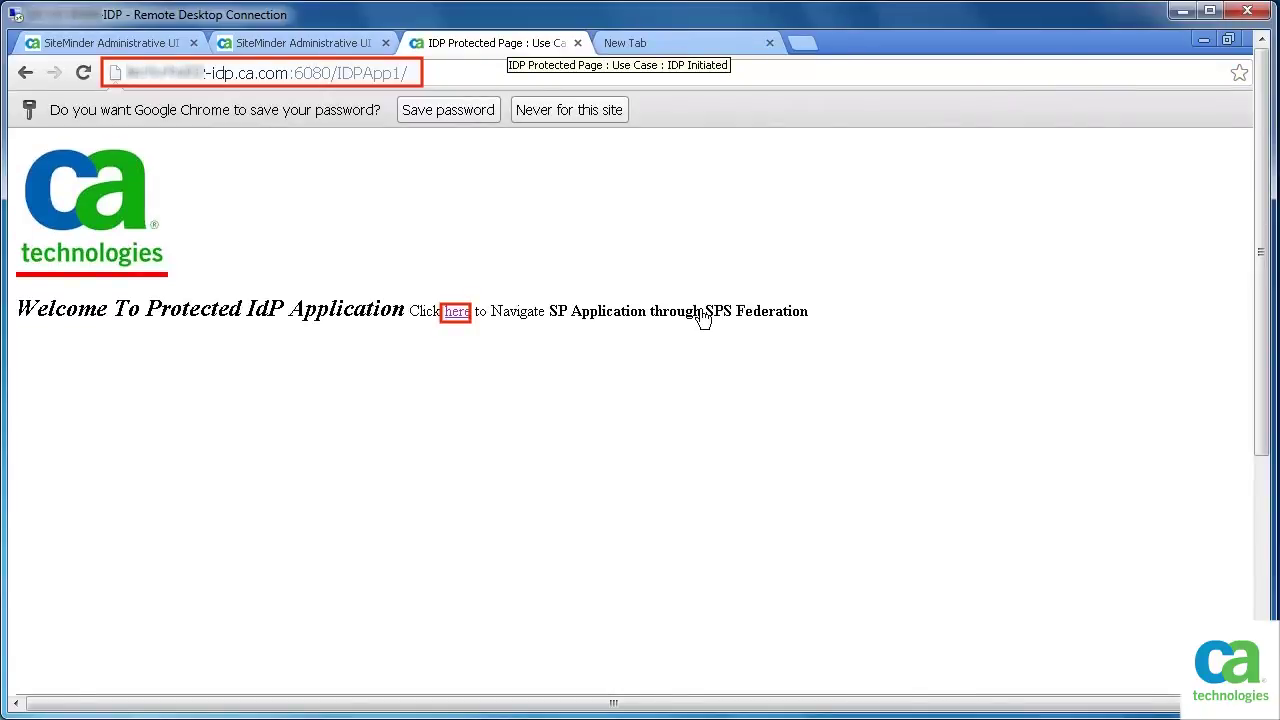
{"action": "left_click", "coordinate": [458, 312]}
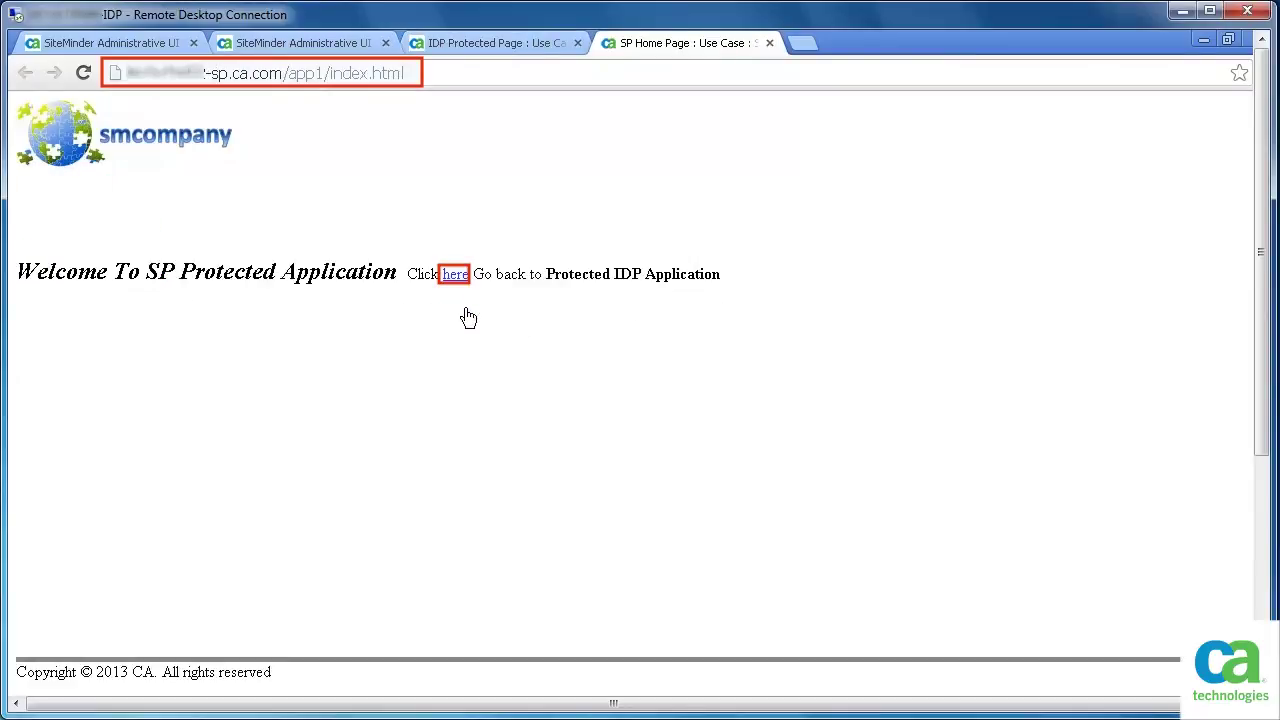